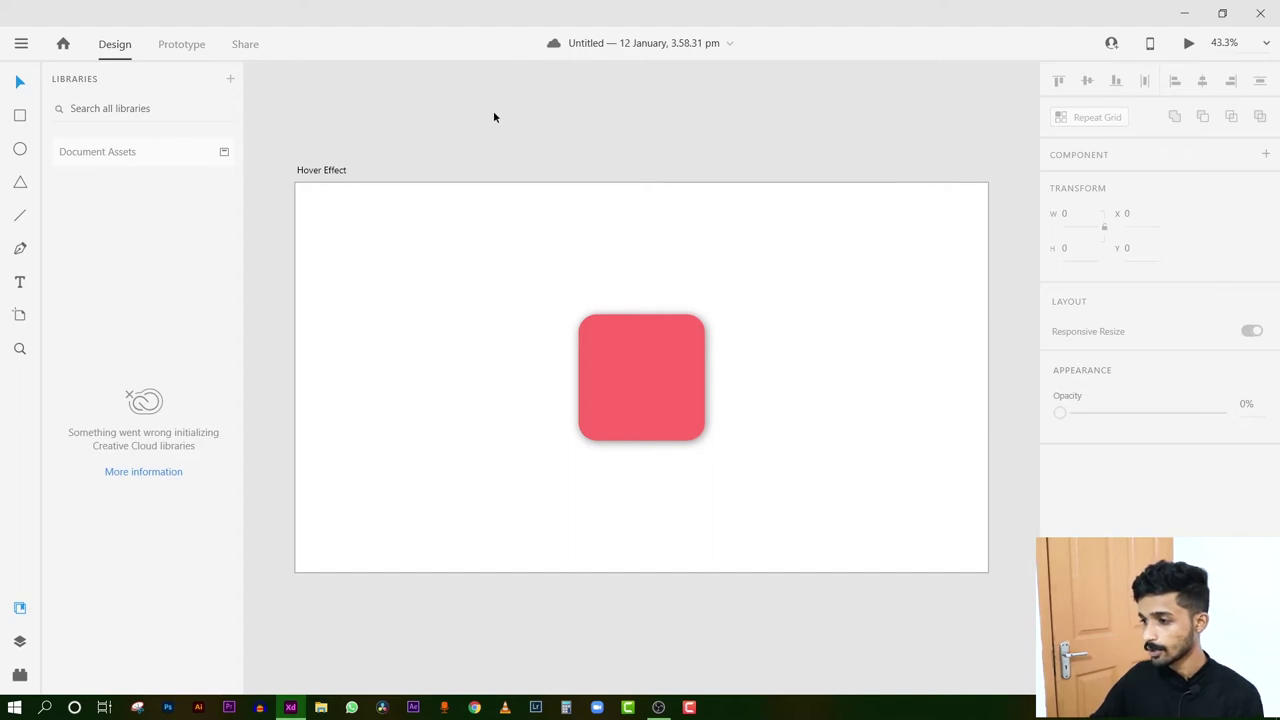
Select the 1920×1080 Hover Effect artboard that holds the red rounded square.
click(323, 172)
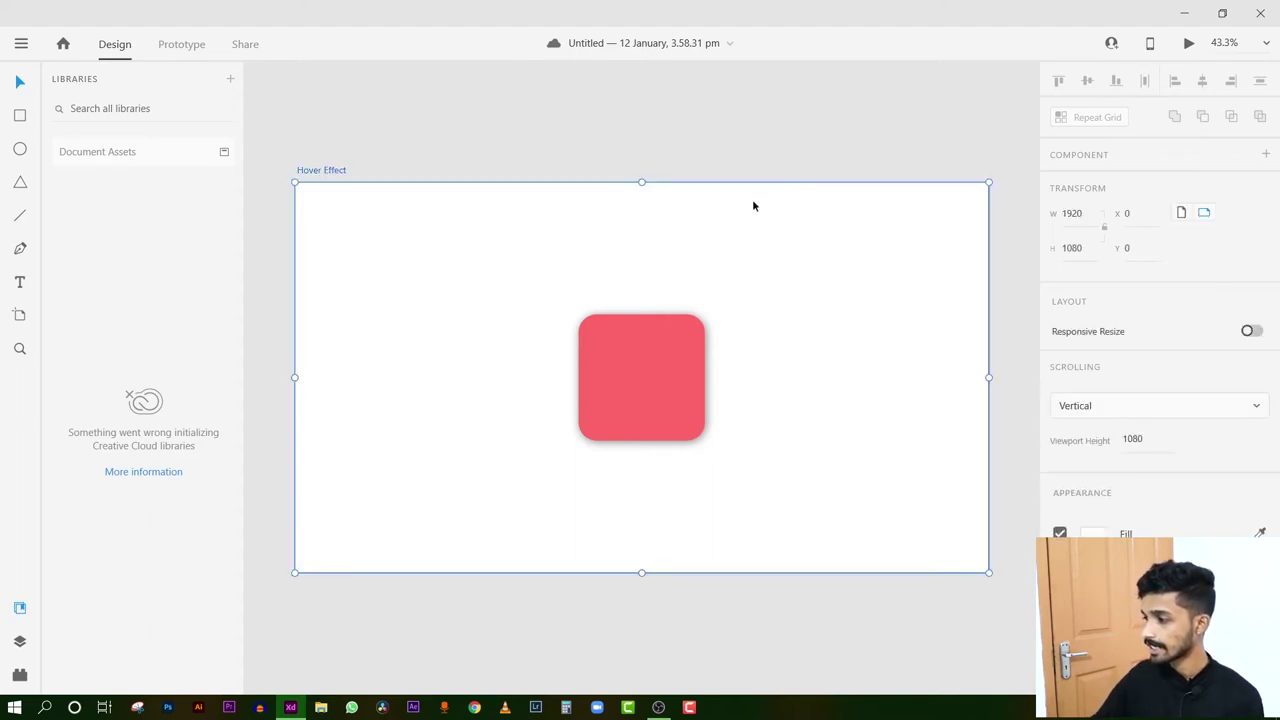
click(1188, 46)
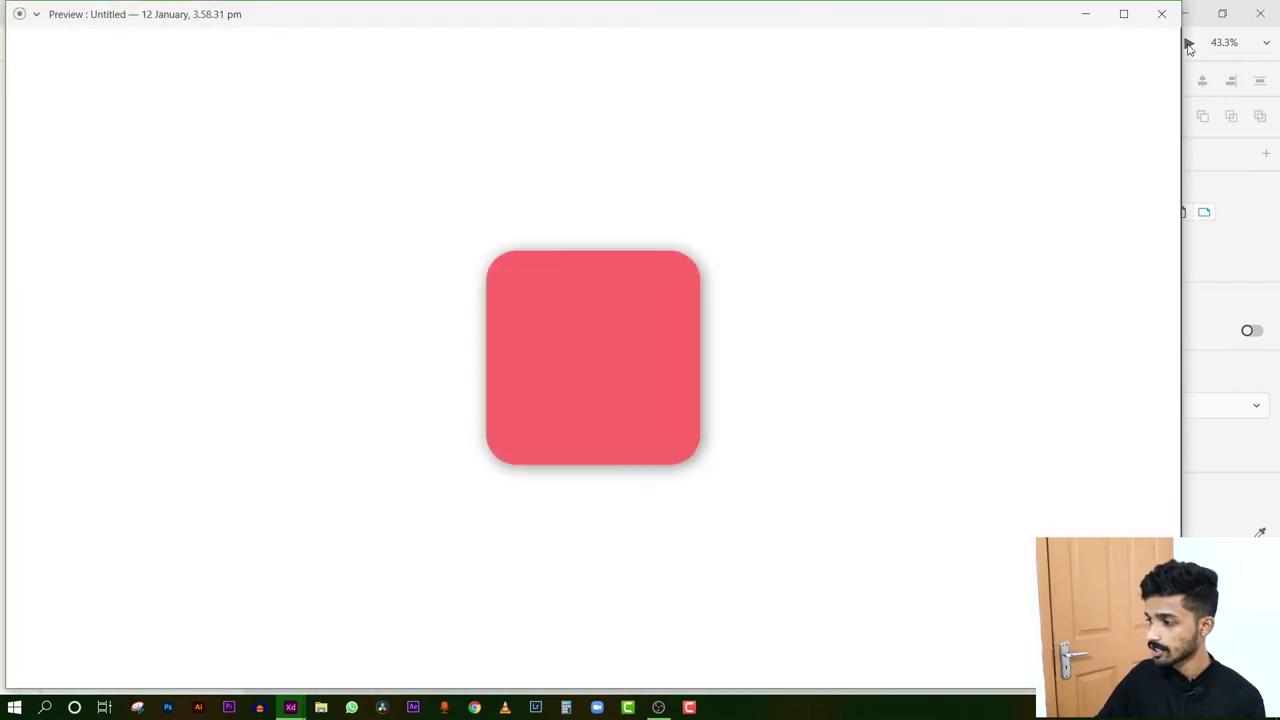
click(1126, 22)
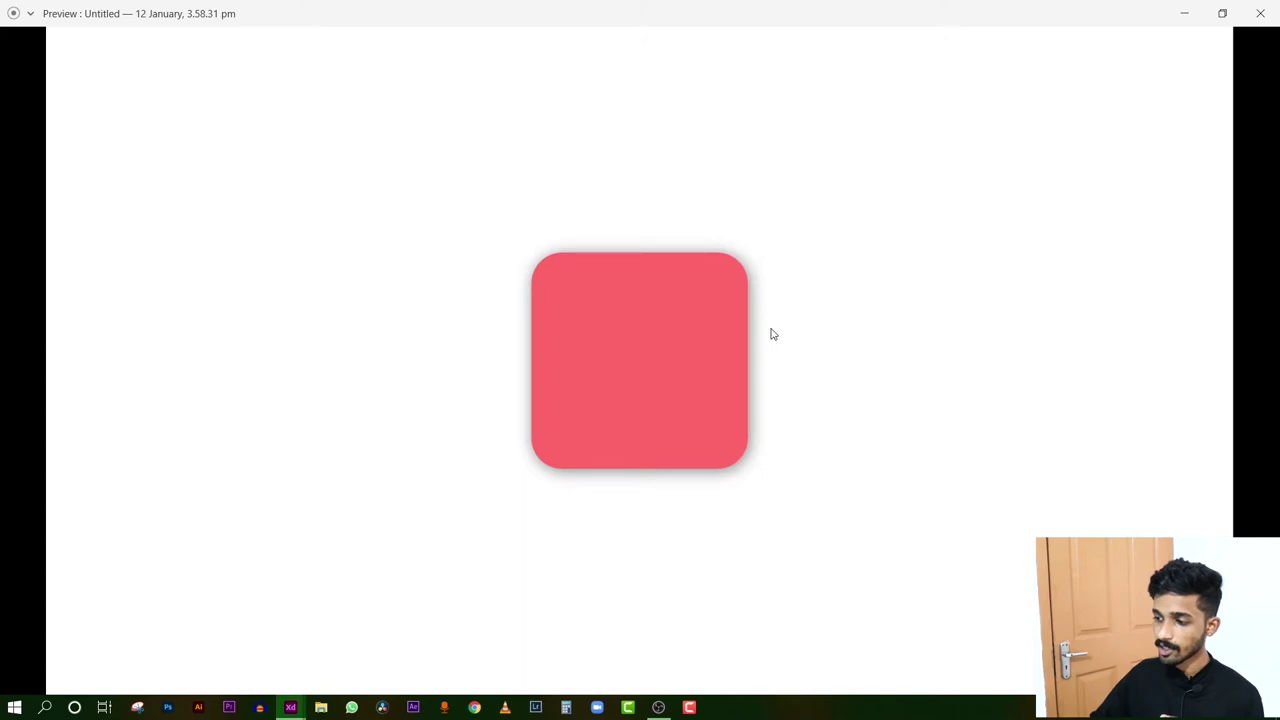
click(638, 350)
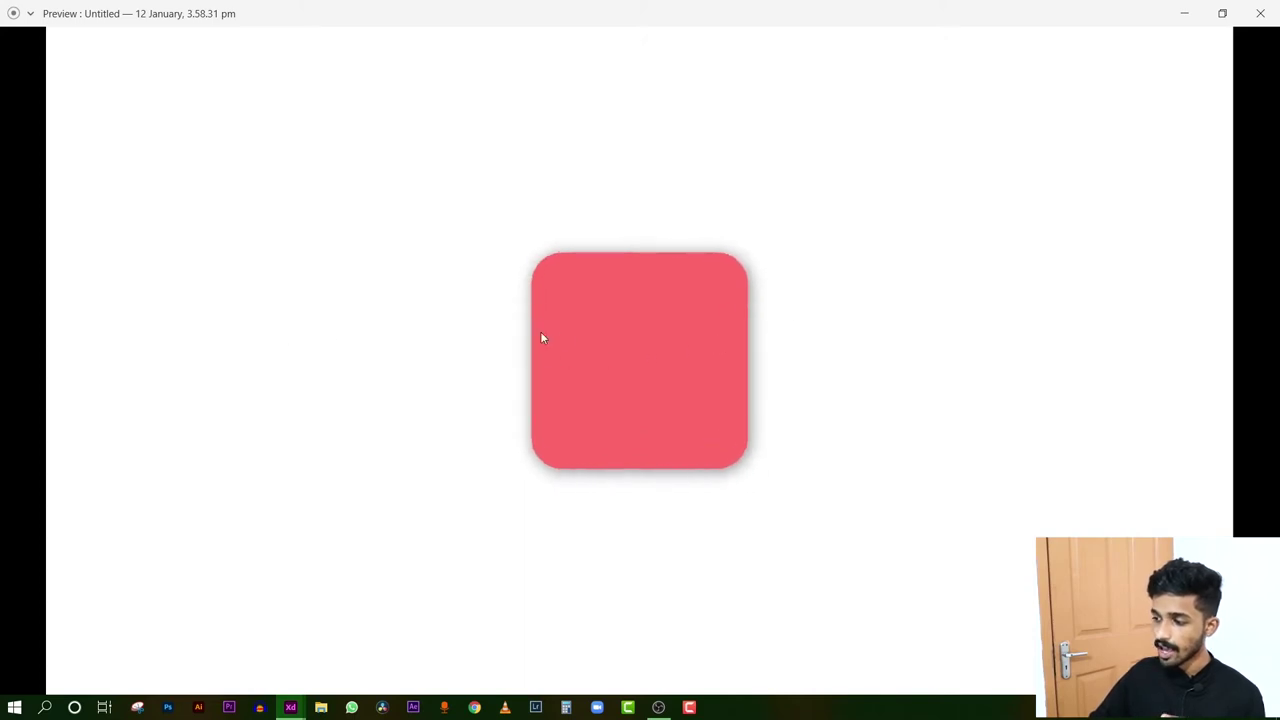
mouse_move(686, 348)
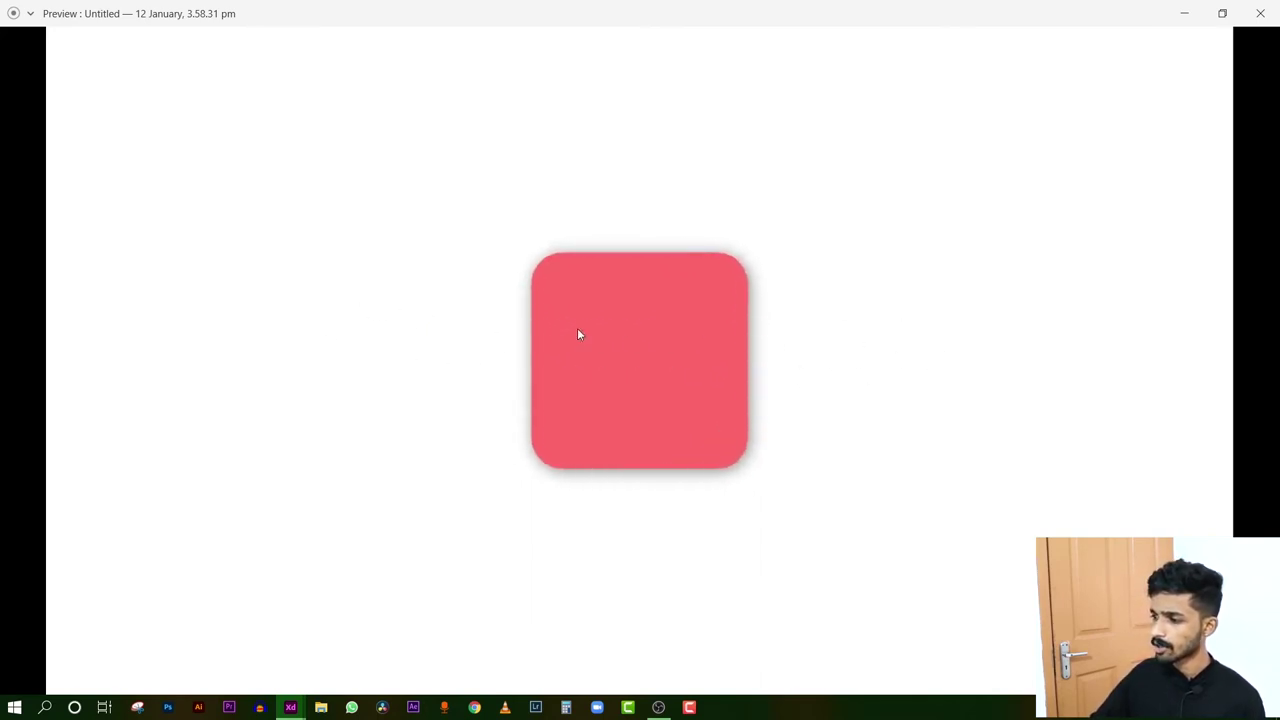
click(1260, 13)
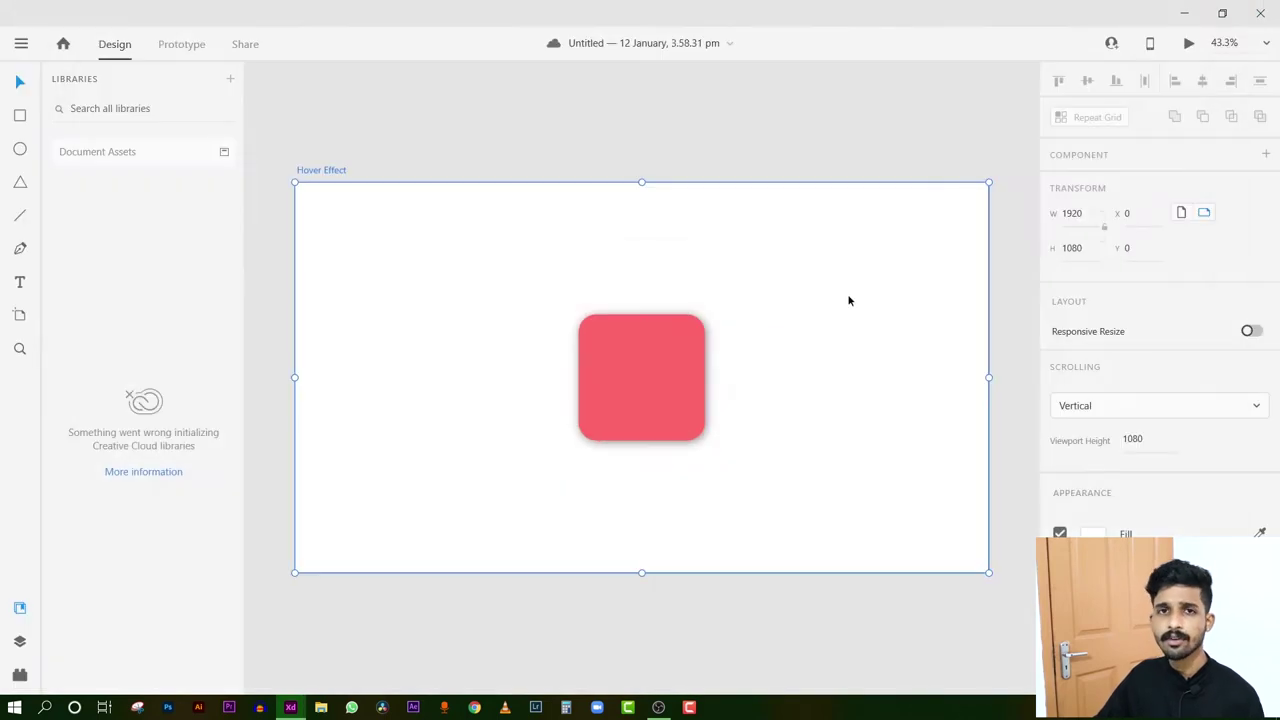
Duplicate the Hover Effect artboard with Ctrl+D to create Hover Effect – 1.
click(752, 334)
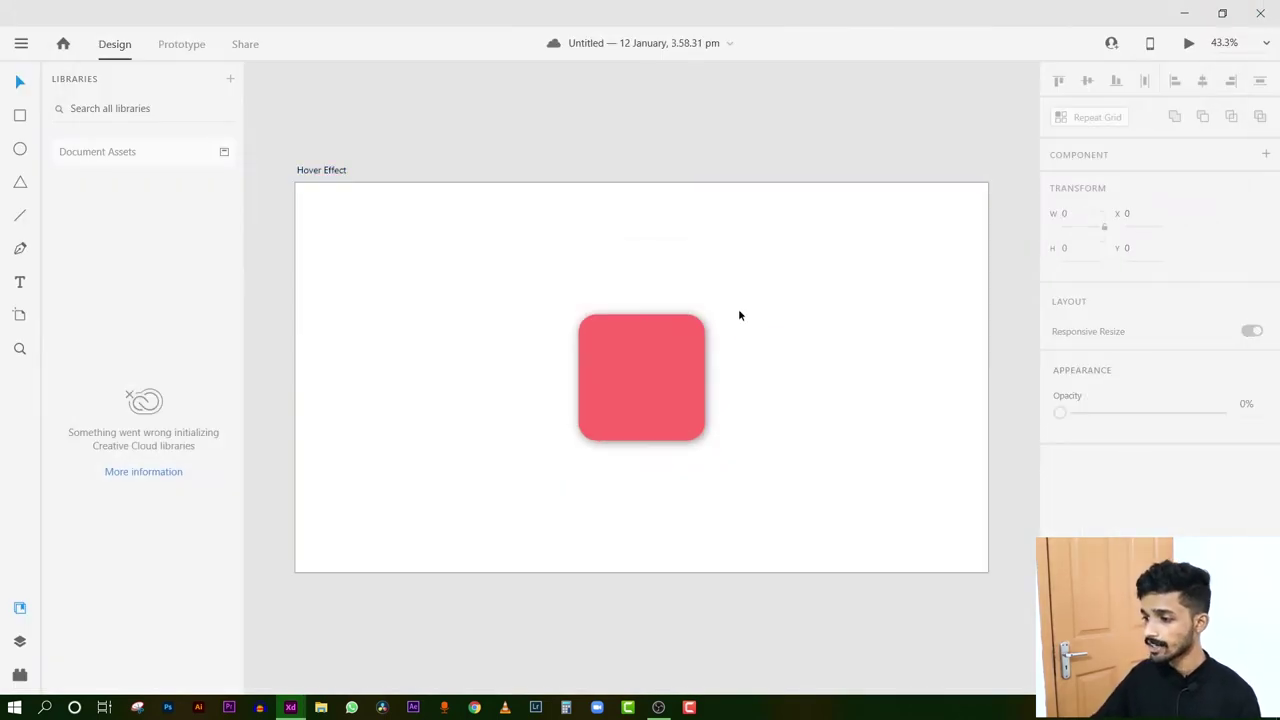
scroll(776, 318, down, 3)
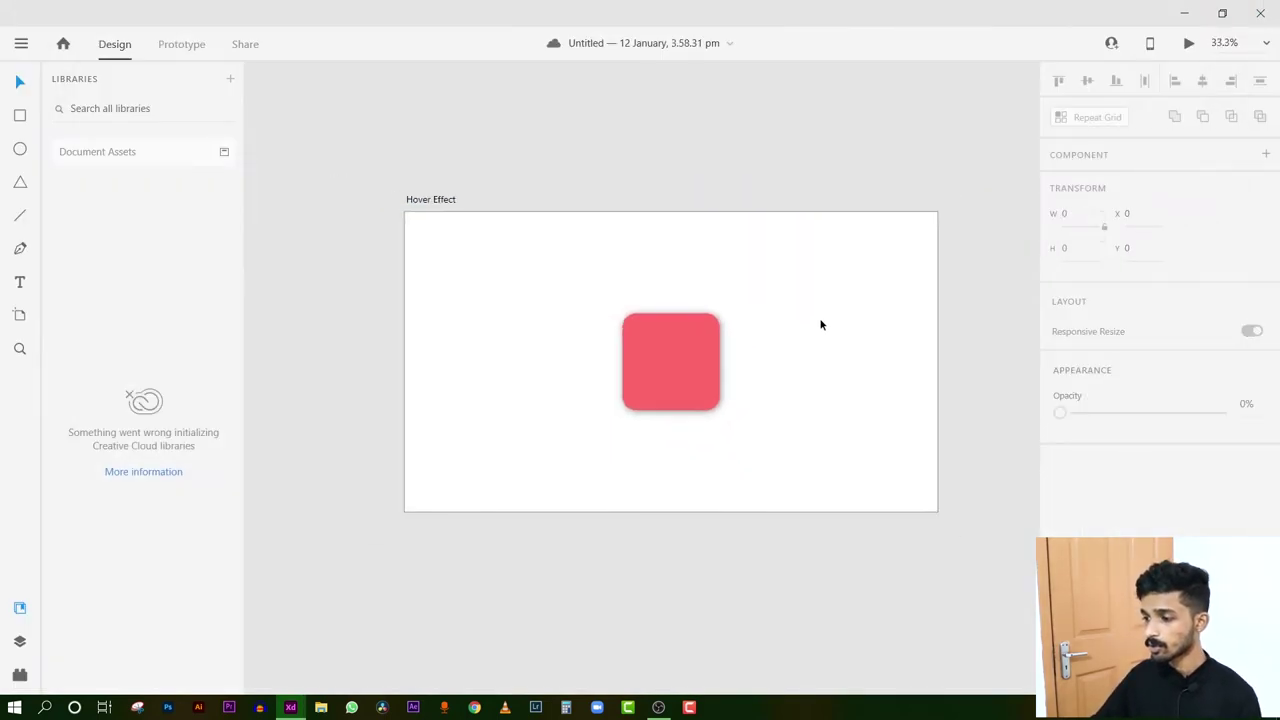
click(391, 197)
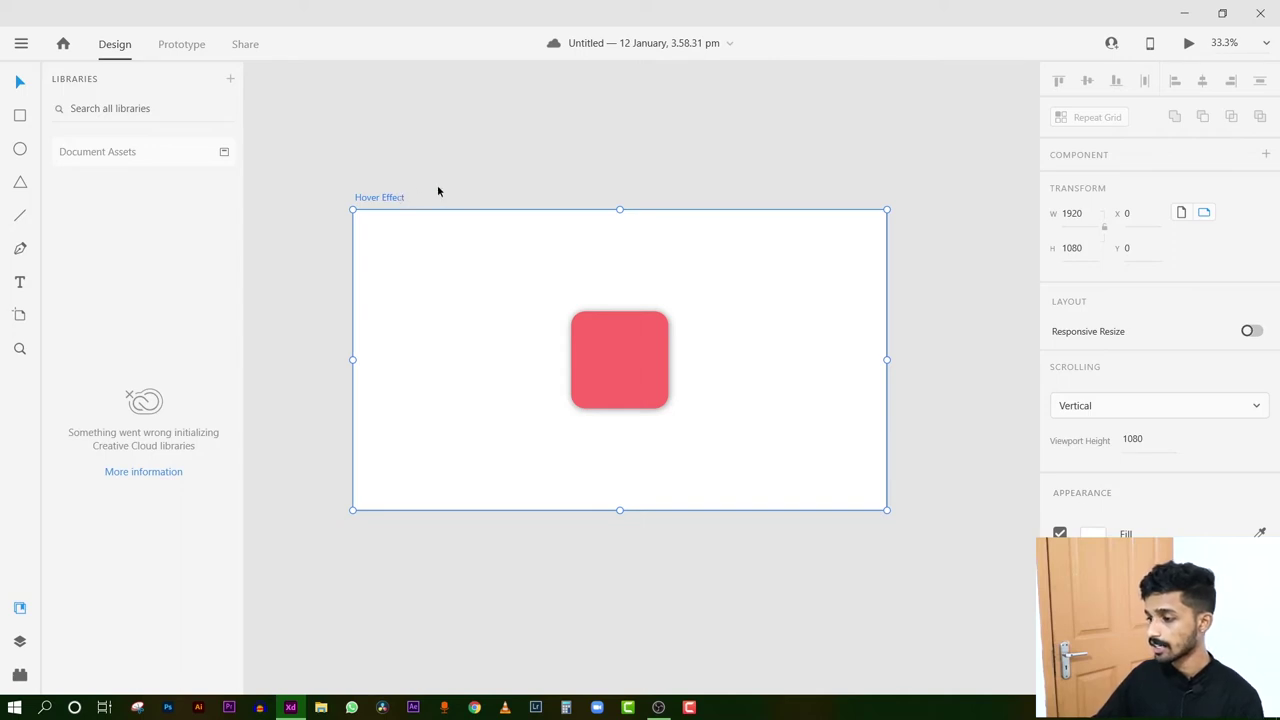
key(ctrl+d)
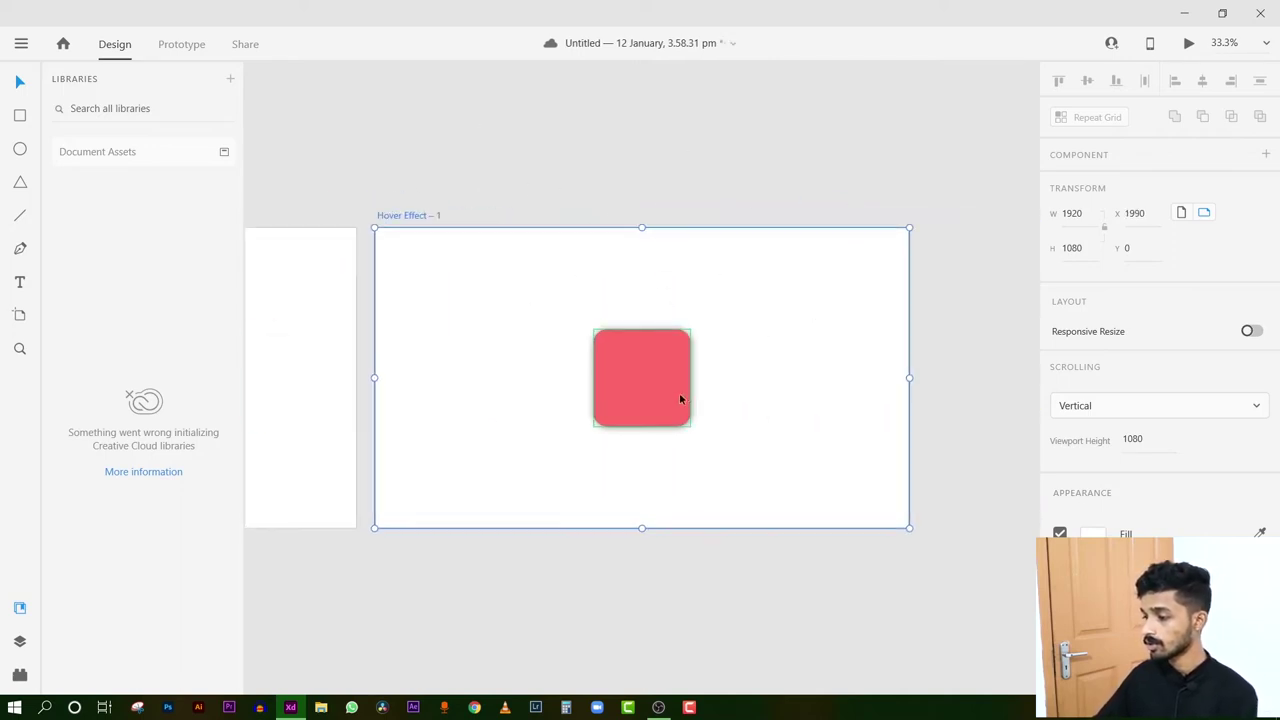
Delete the red rounded square from the copied artboard.
click(675, 397)
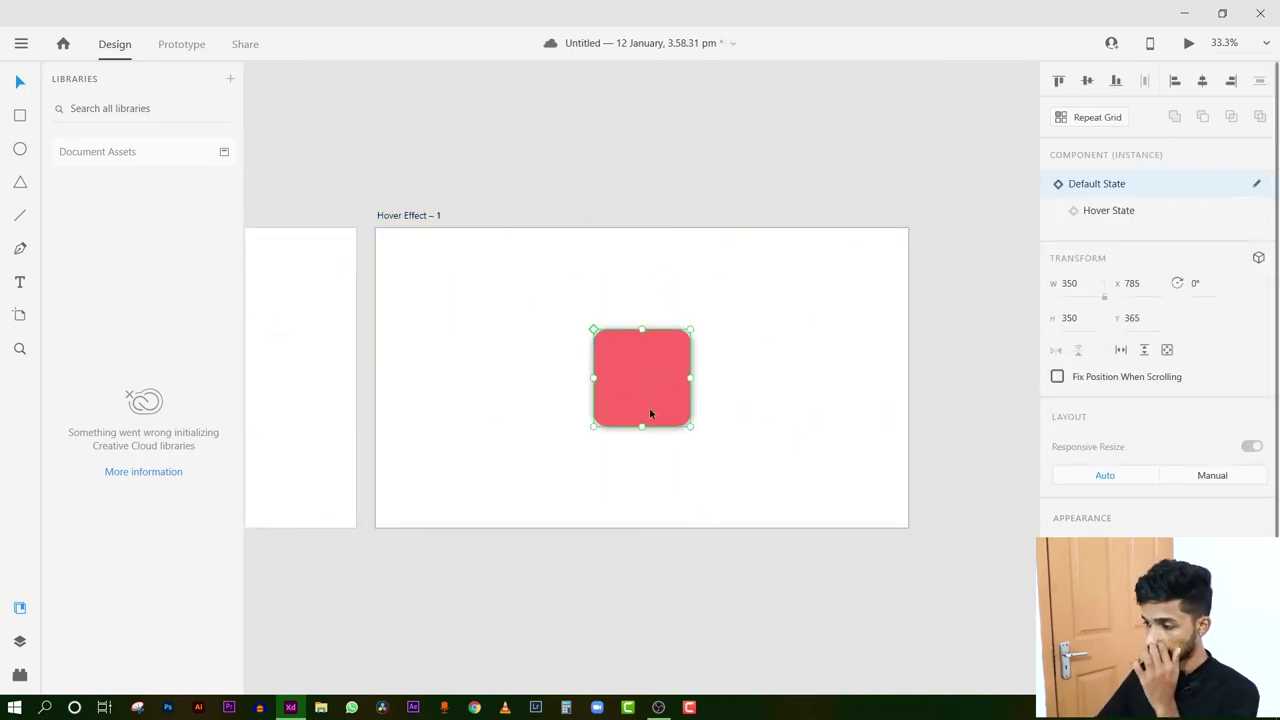
key(Delete)
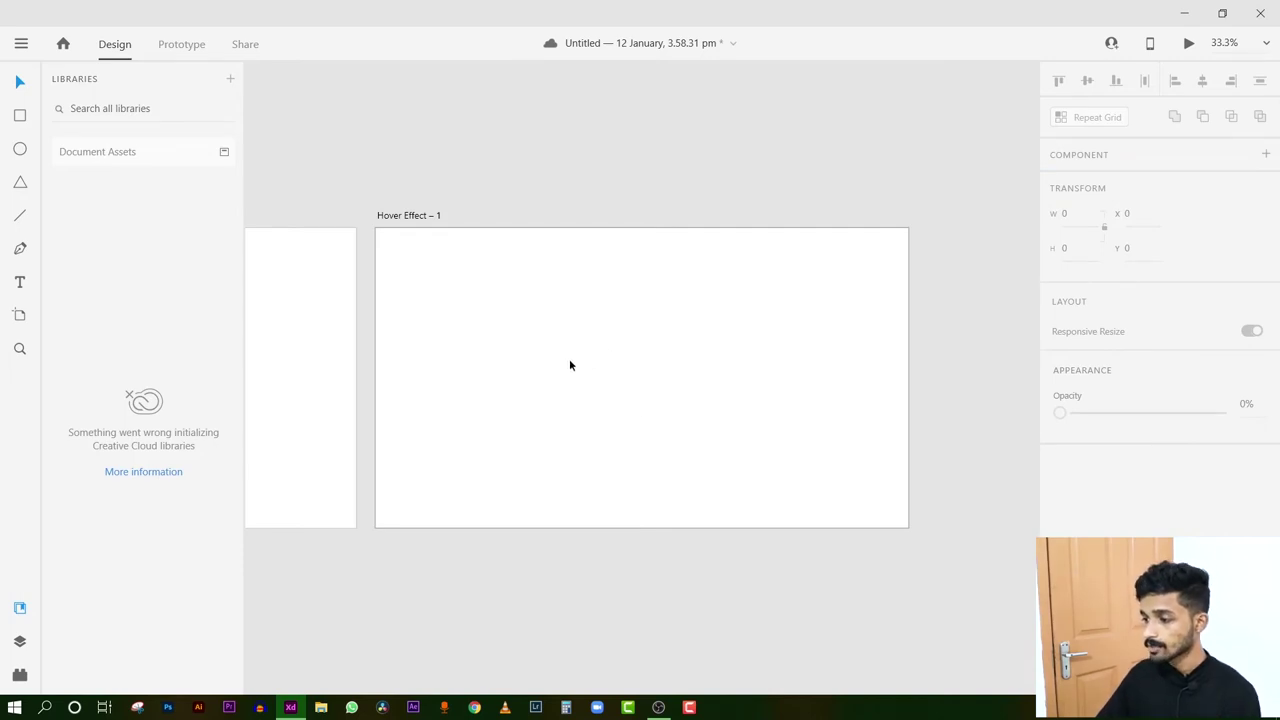
scroll(574, 355, left, 2)
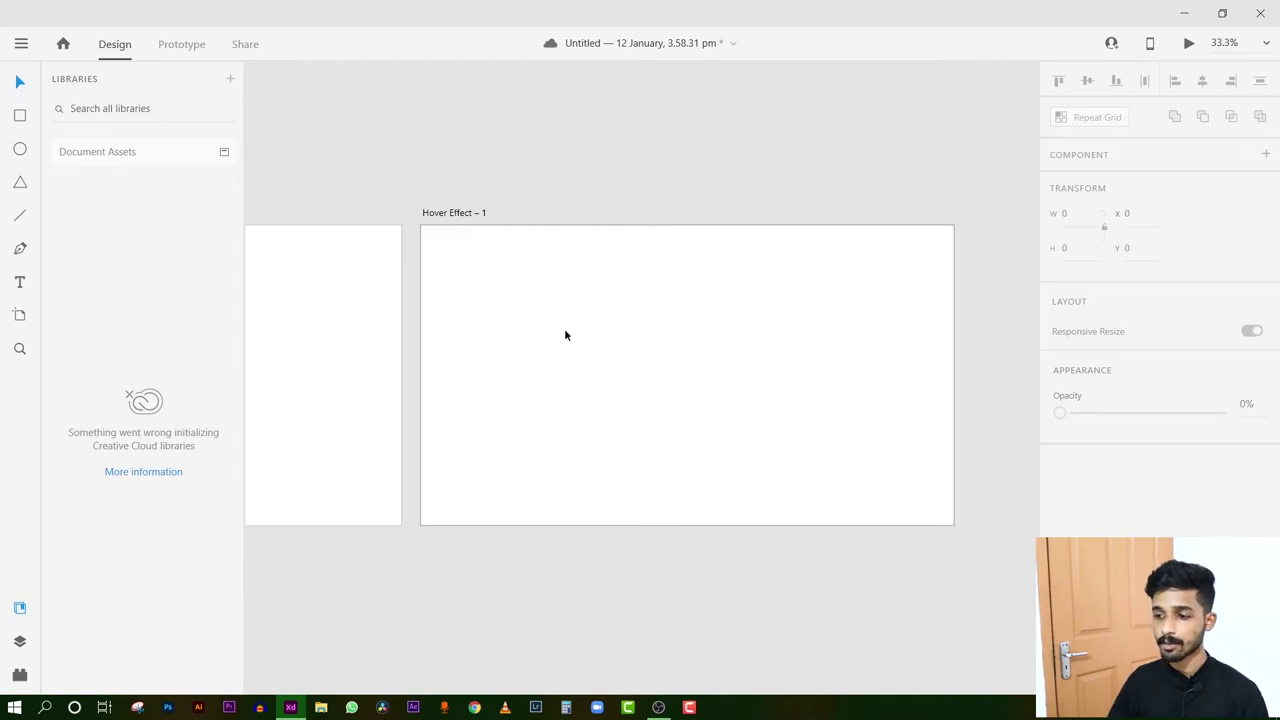
Draw a trial rectangle, test height and corner changes, then undo and delete it.
click(19, 115)
drag(577, 321, 791, 351)
drag(684, 352, 677, 466)
key(ctrl+z)
drag(778, 334, 689, 360)
key(ctrl+z)
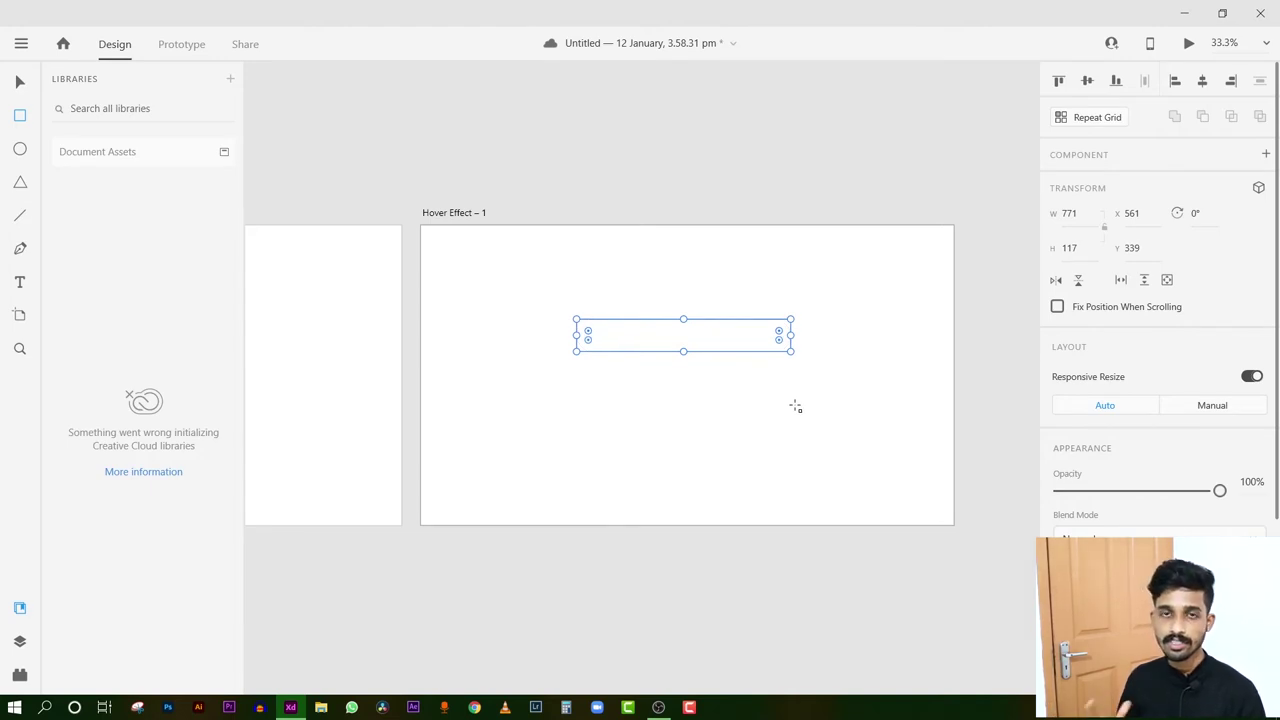
key(v)
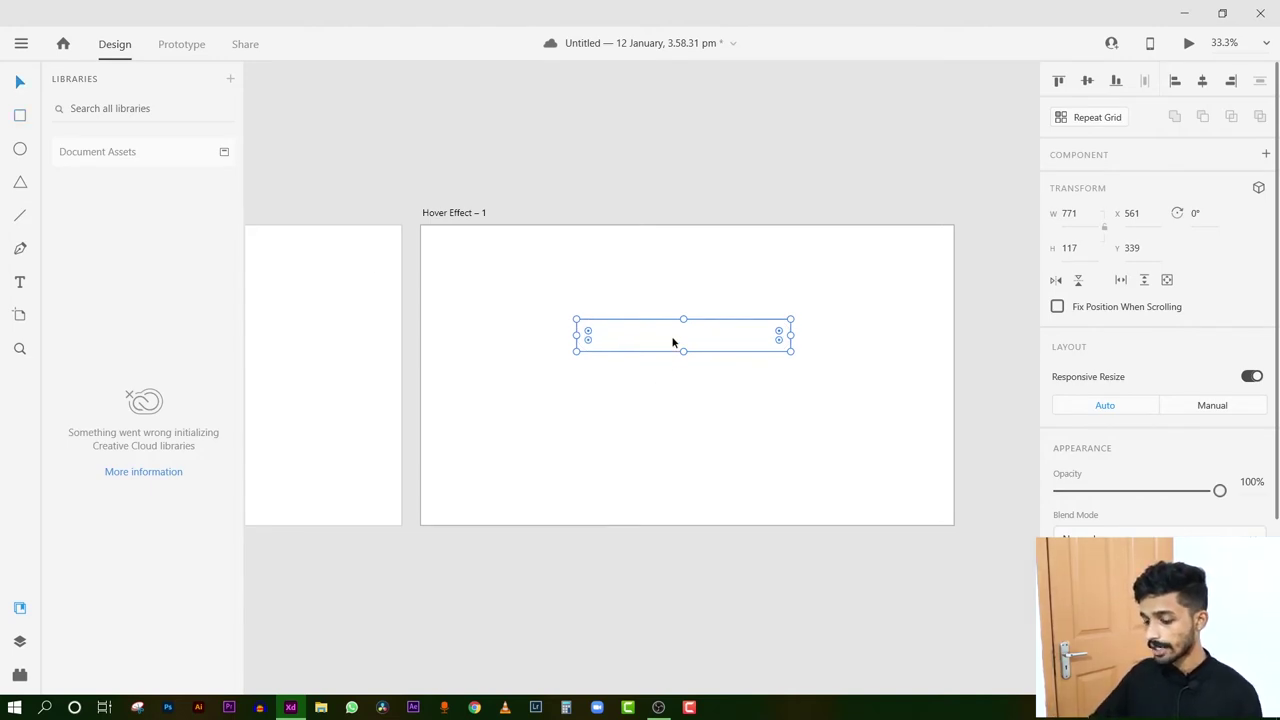
key(Delete)
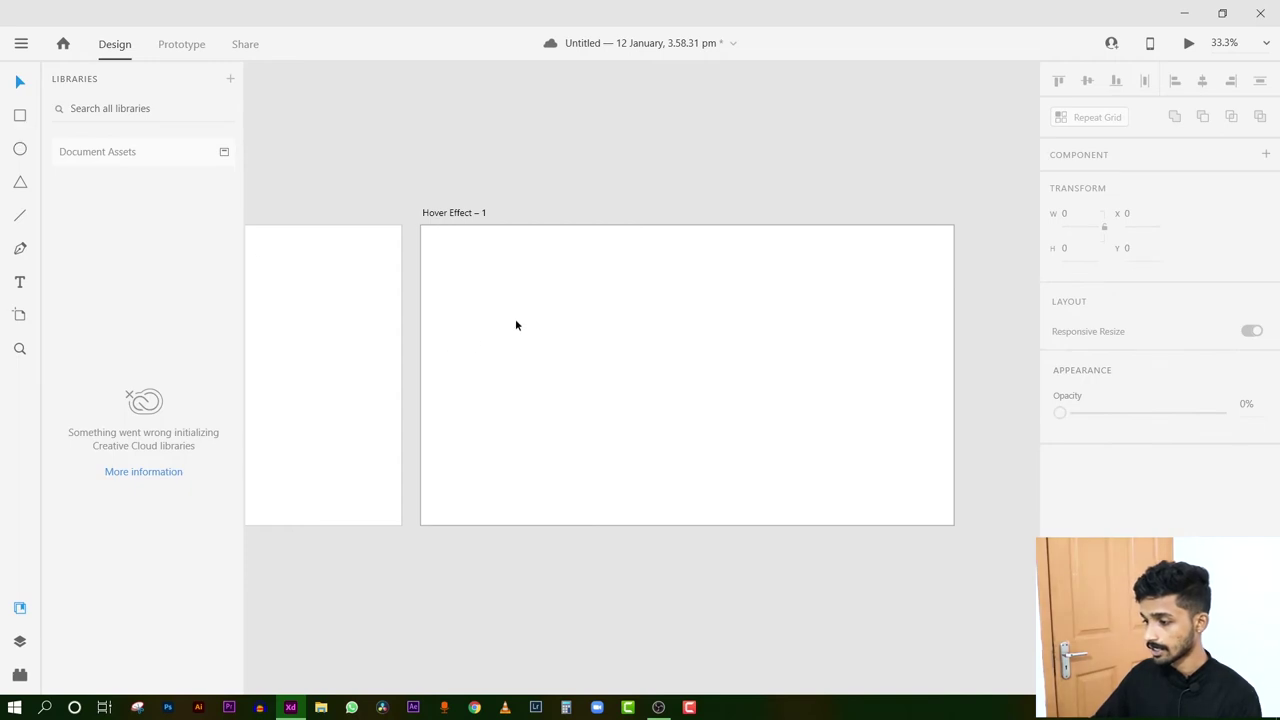
Draw a 1076 × 255 rectangle and centre it on the artboard at X 422, Y 413.
key(r)
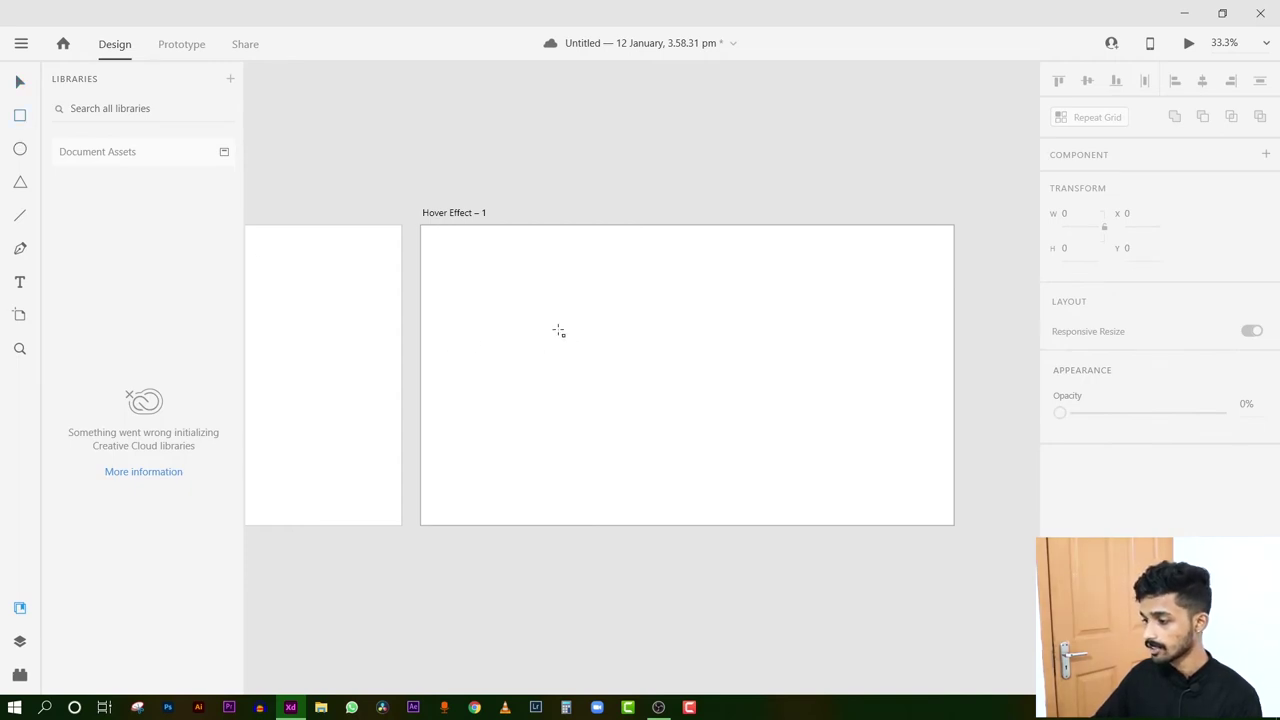
mouse_move(554, 329)
mouse_down()
mouse_move(557, 362)
mouse_move(852, 399)
mouse_up()
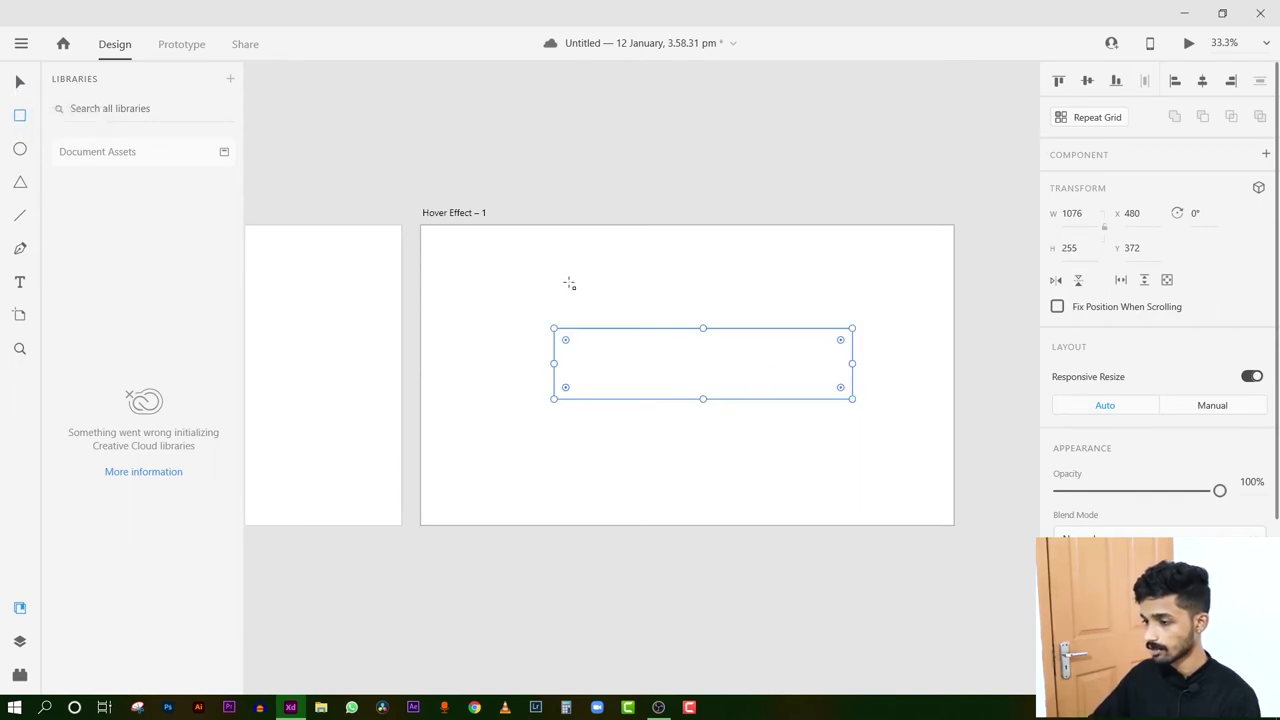
click(19, 81)
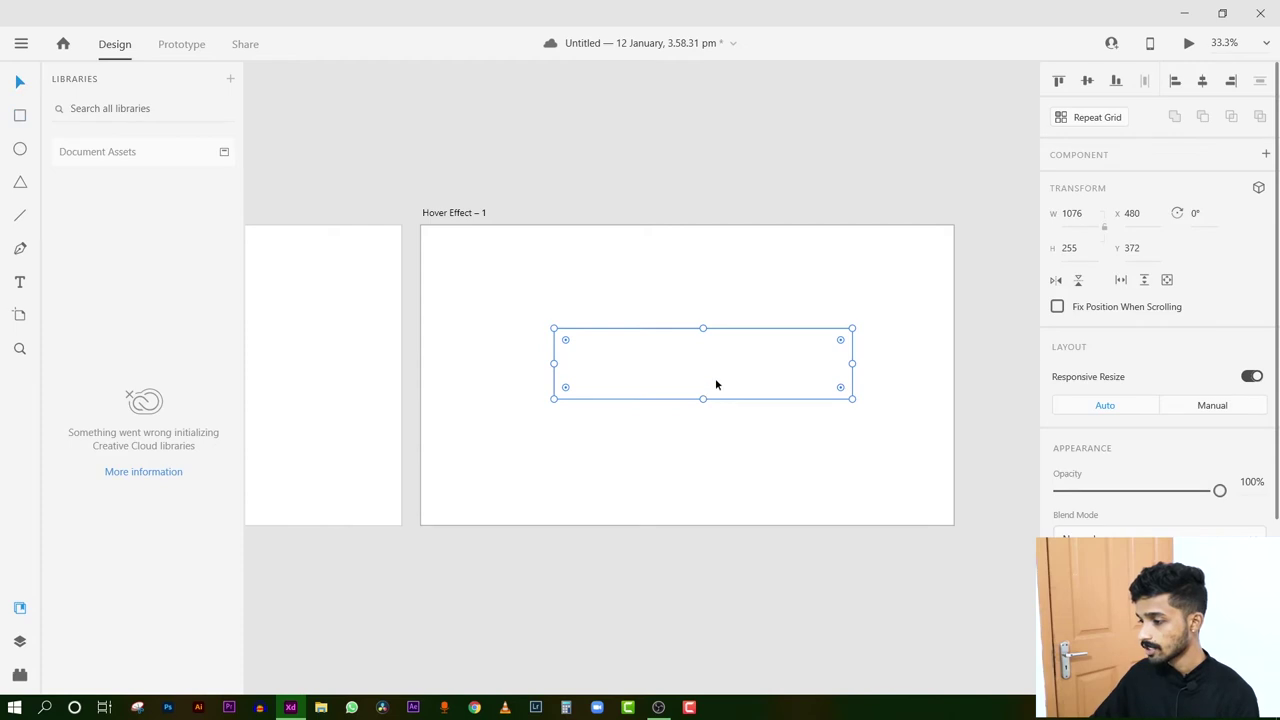
mouse_move(714, 384)
mouse_down()
mouse_move(697, 381)
mouse_move(700, 396)
mouse_up()
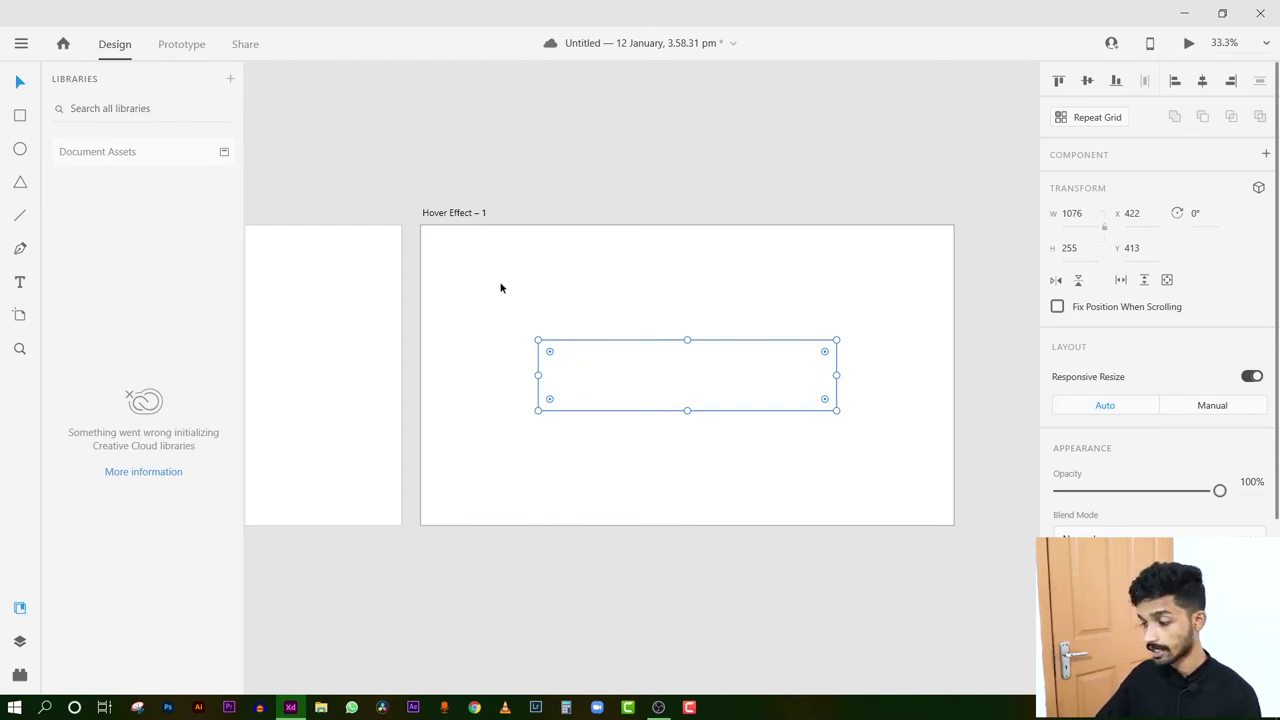
Change the rectangle's fill from red to a vivid blue-violet.
click(554, 329)
drag(500, 280, 757, 445)
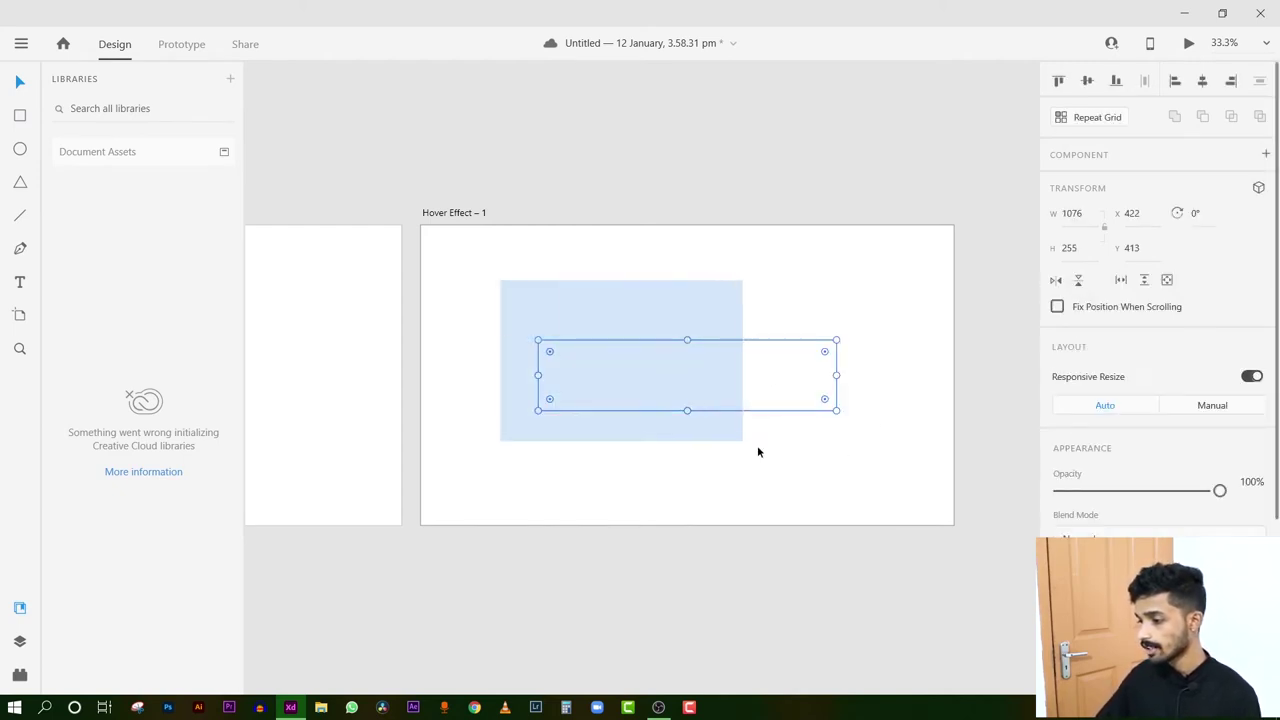
scroll(1094, 480, down, 2)
click(1090, 531)
drag(953, 471, 920, 392)
drag(1009, 508, 1008, 481)
drag(929, 463, 938, 430)
click(740, 383)
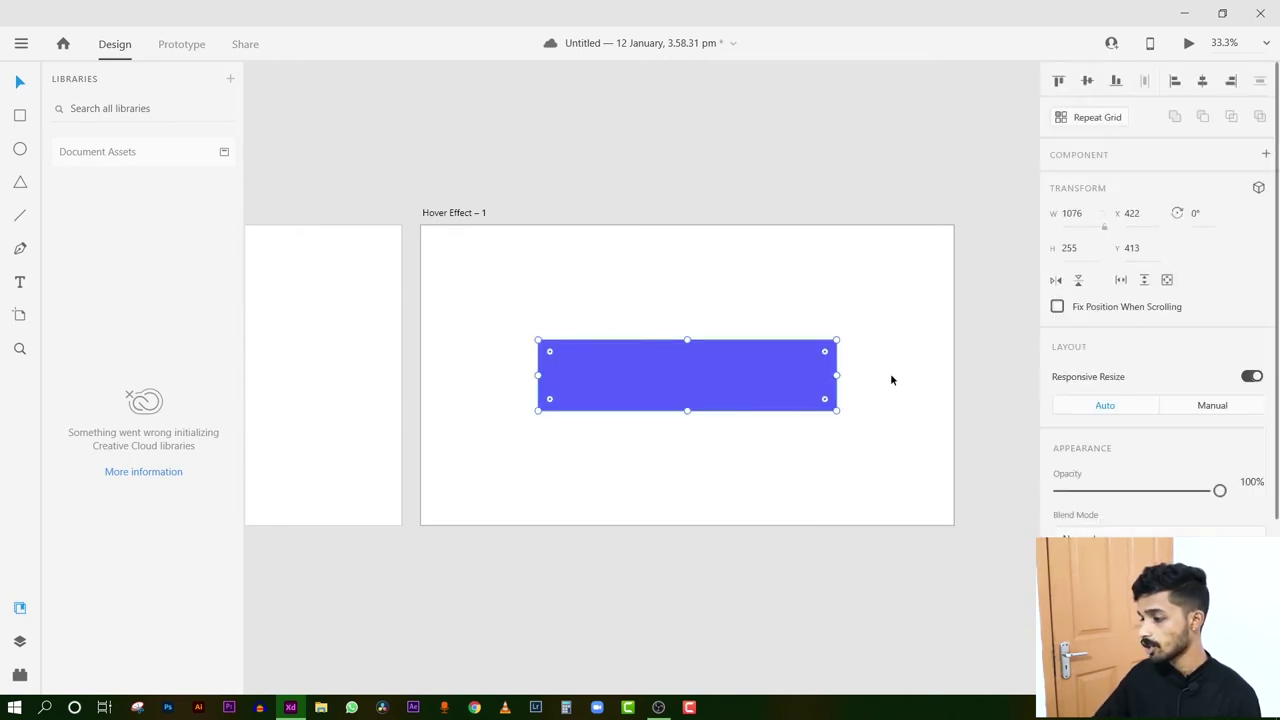
Raise the drop shadow opacity from 16% to 65% and round all four corners.
scroll(1043, 517, down, 3)
scroll(1057, 480, up, 1)
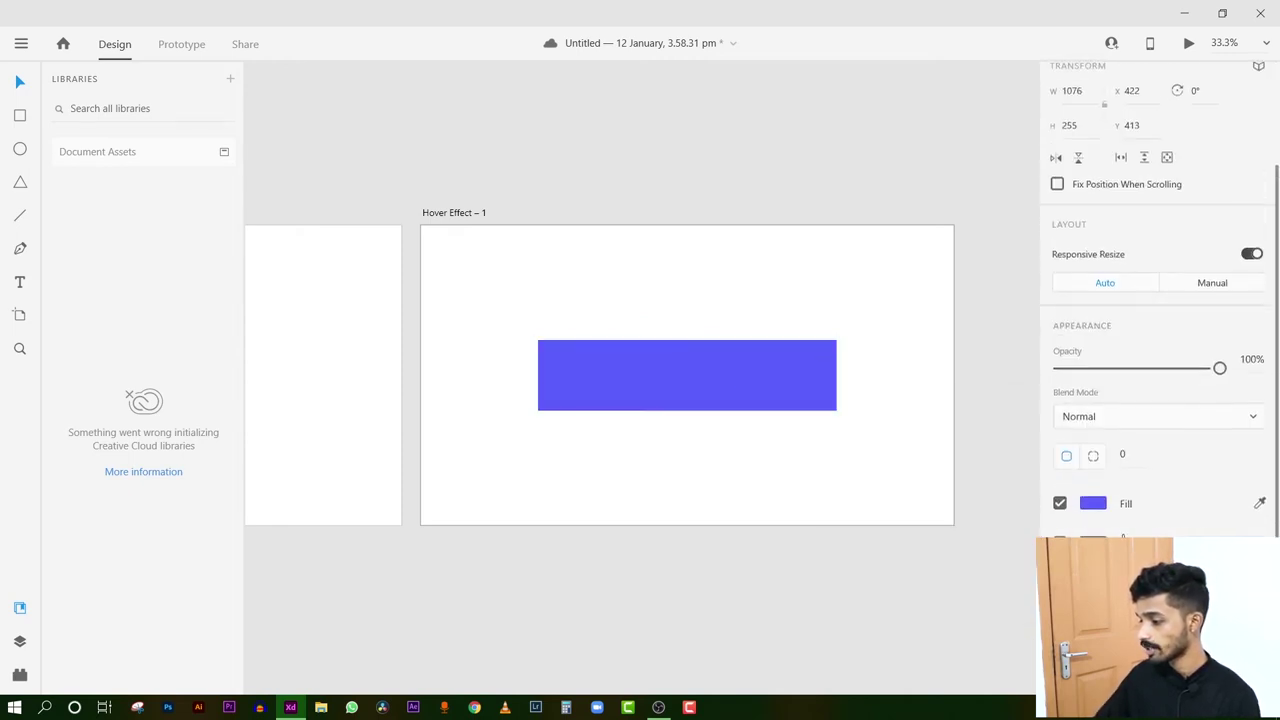
scroll(1160, 287, down, 1)
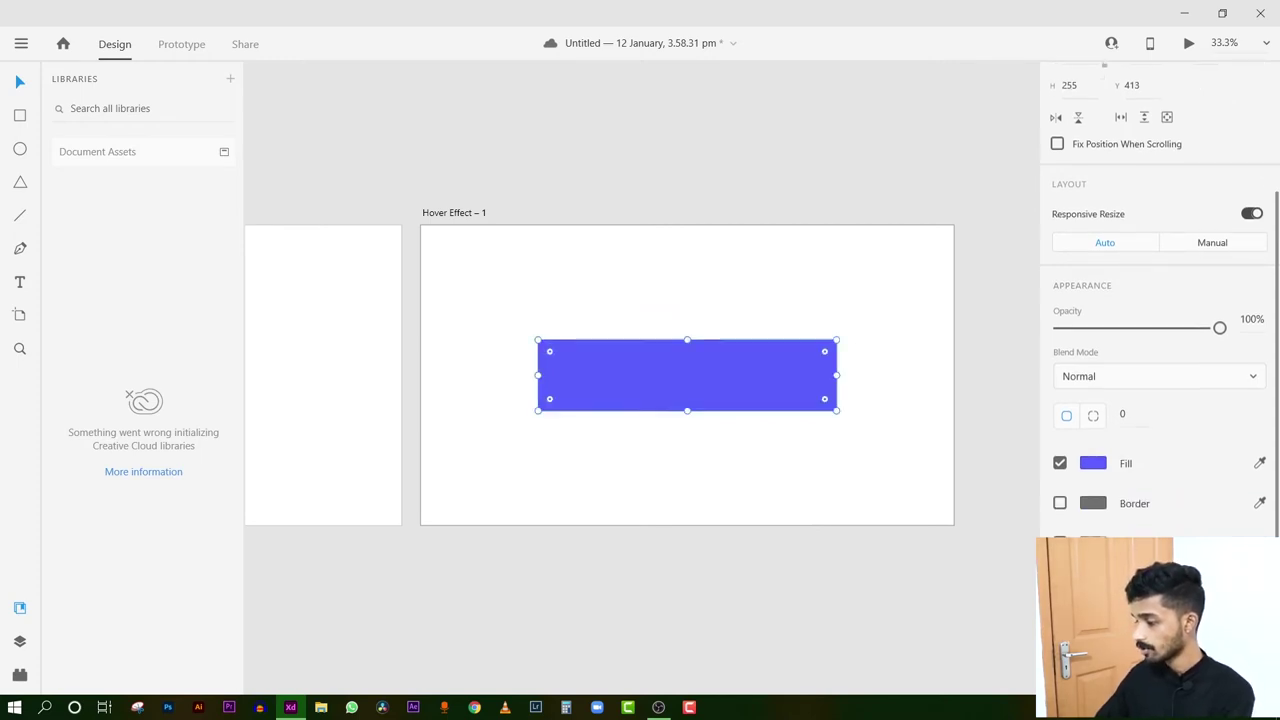
click(1093, 543)
drag(1033, 552, 1035, 490)
click(918, 325)
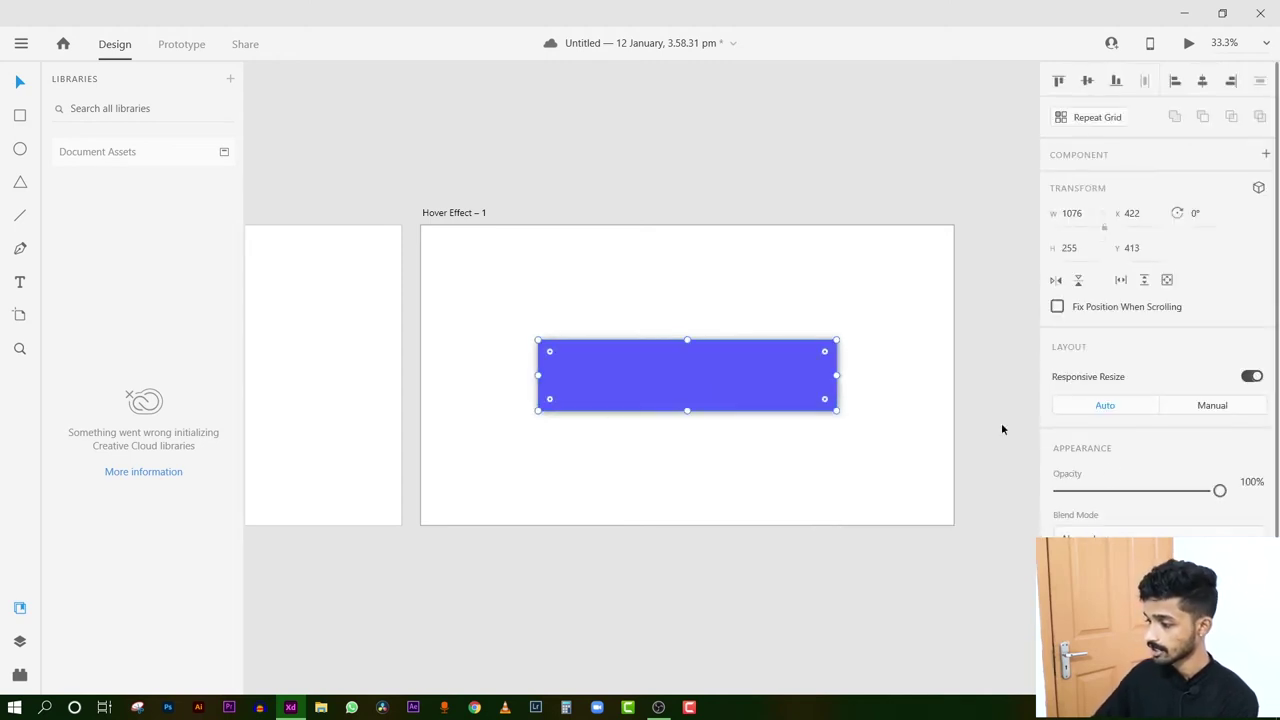
mouse_move(827, 351)
mouse_down()
mouse_move(808, 371)
mouse_move(829, 348)
mouse_move(820, 358)
mouse_up()
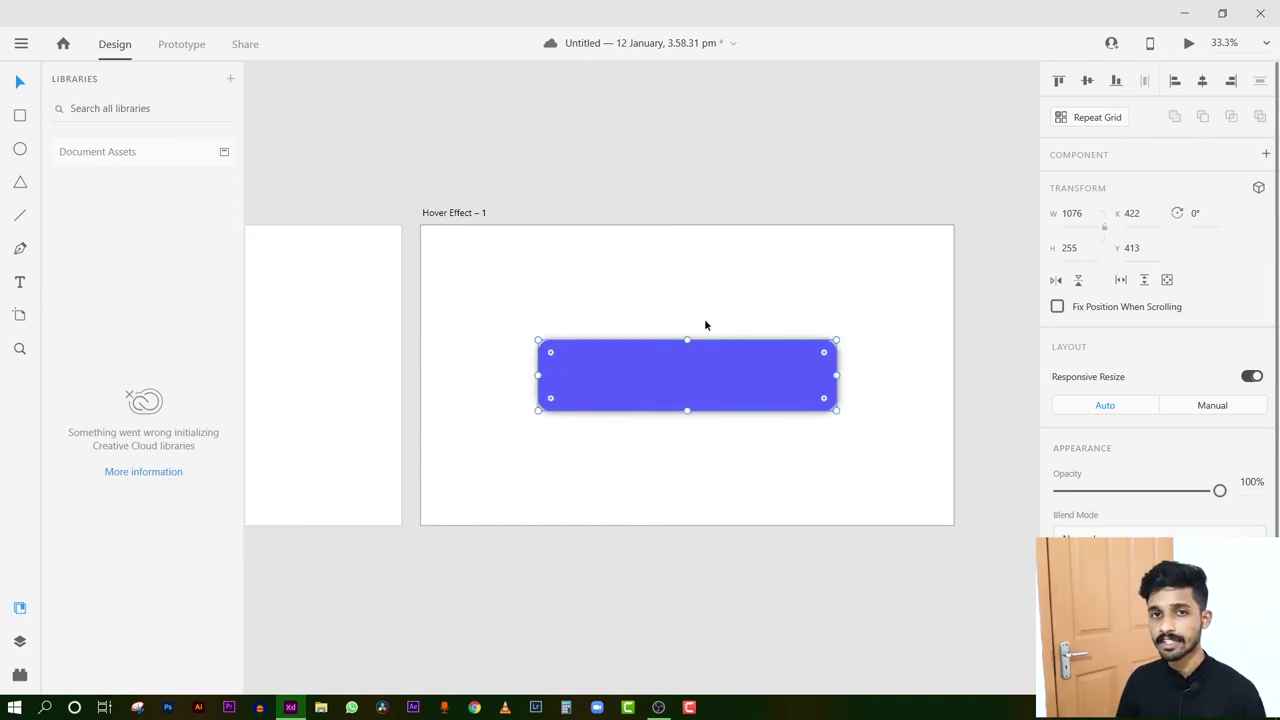
Make the rounded blue-violet rectangle a main component with the Component + button.
click(731, 454)
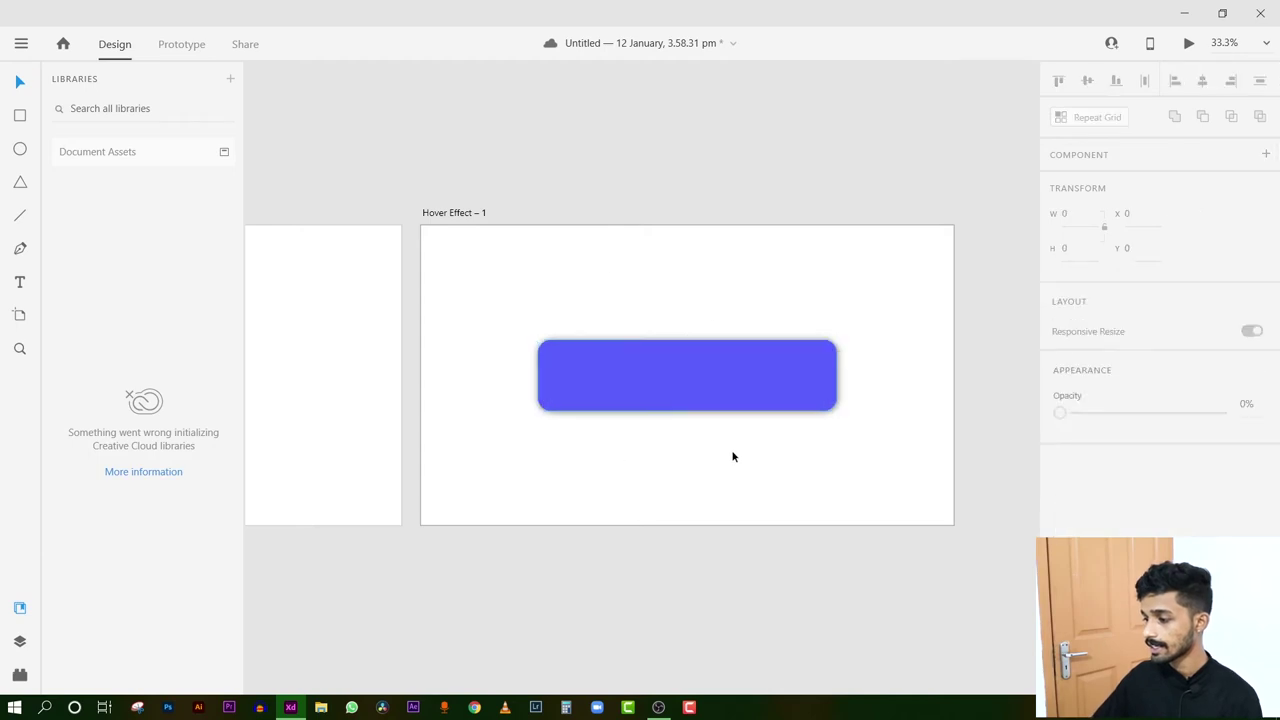
click(643, 372)
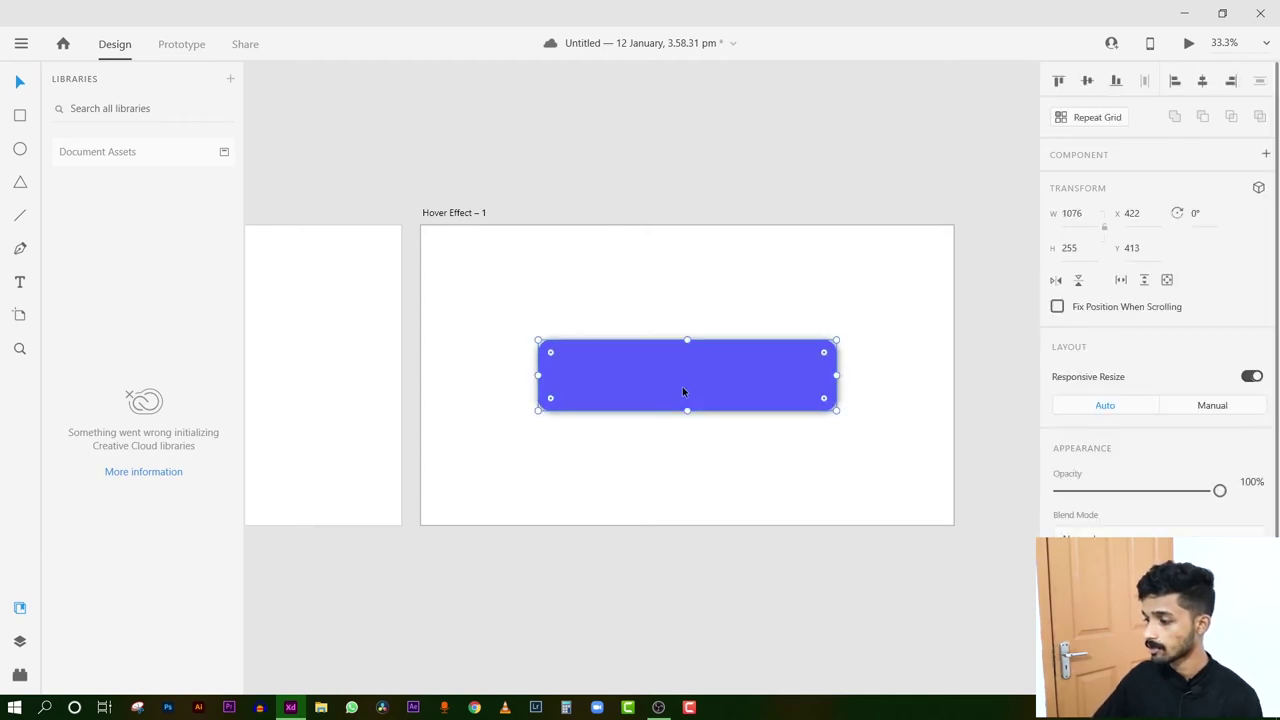
click(1266, 155)
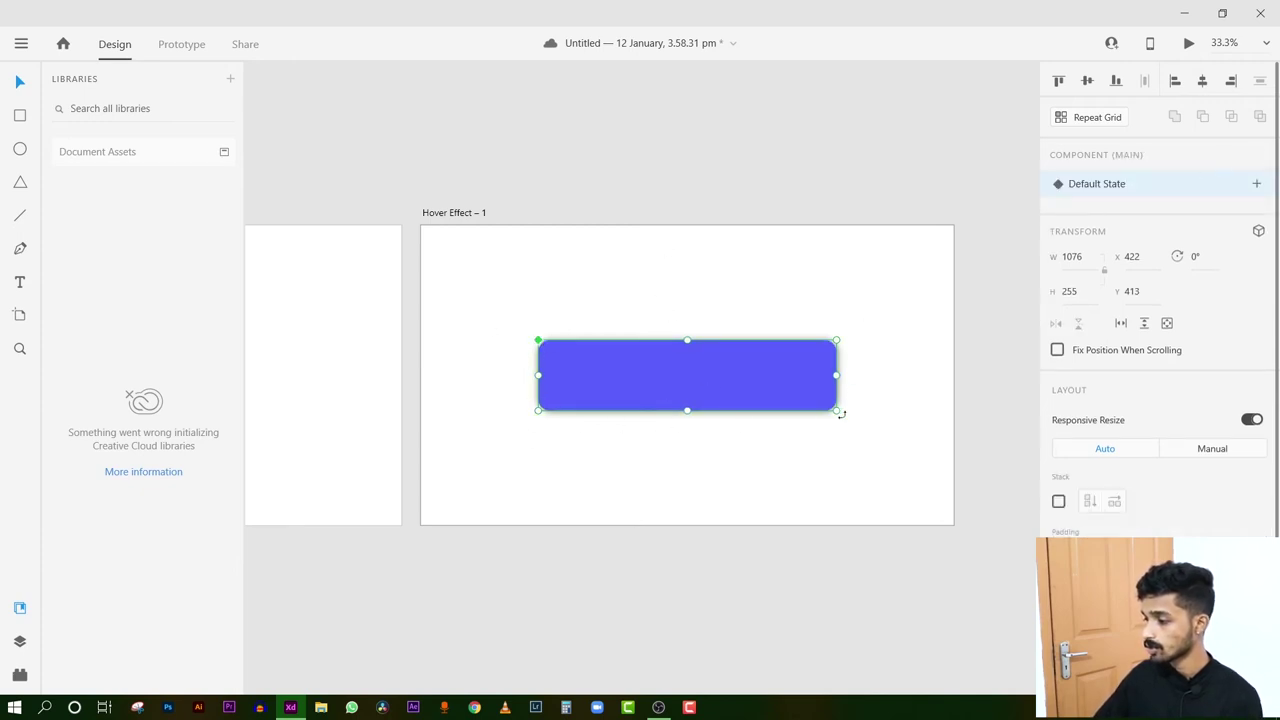
drag(715, 389, 714, 386)
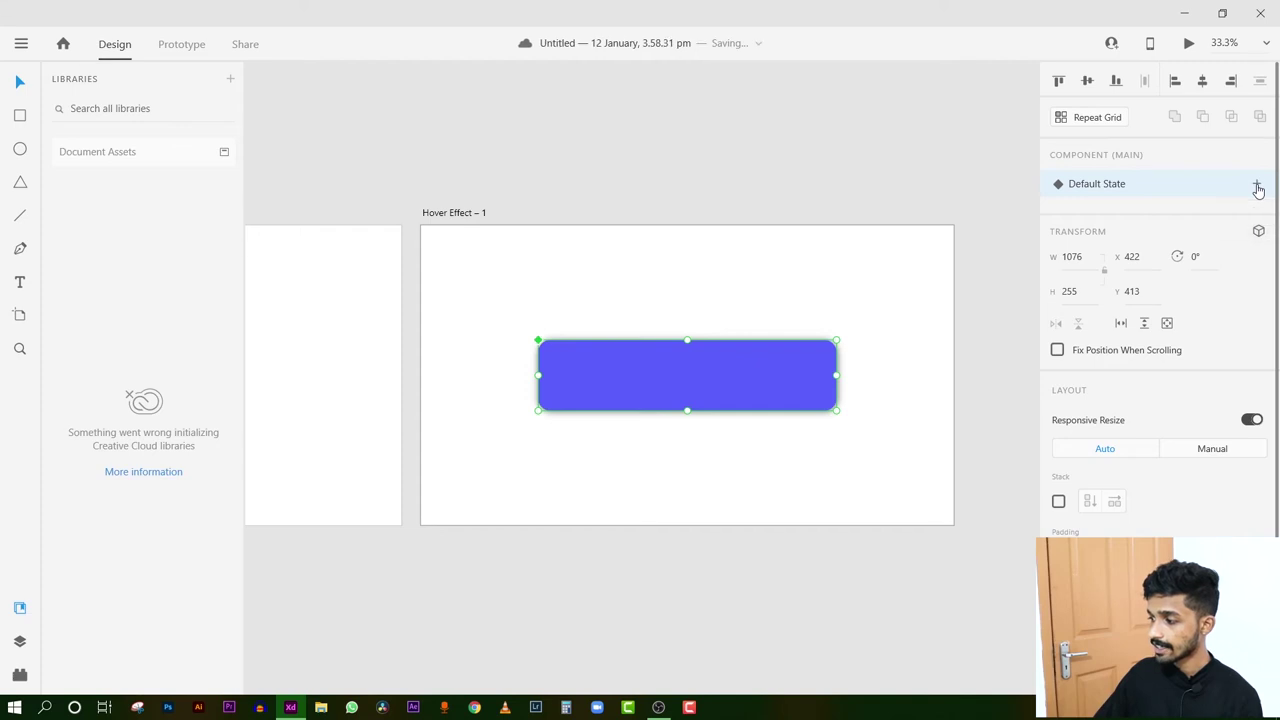
Add a Hover State beside the Default State, keeping its default name.
click(1257, 188)
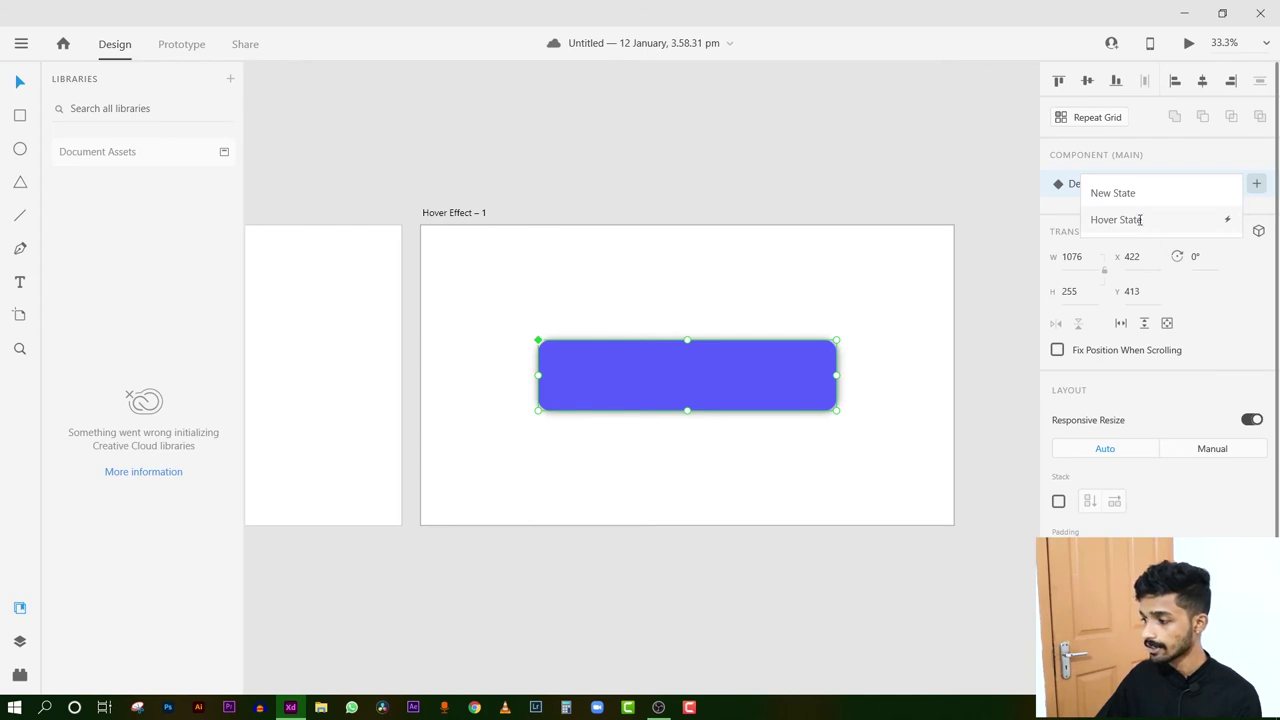
click(1139, 221)
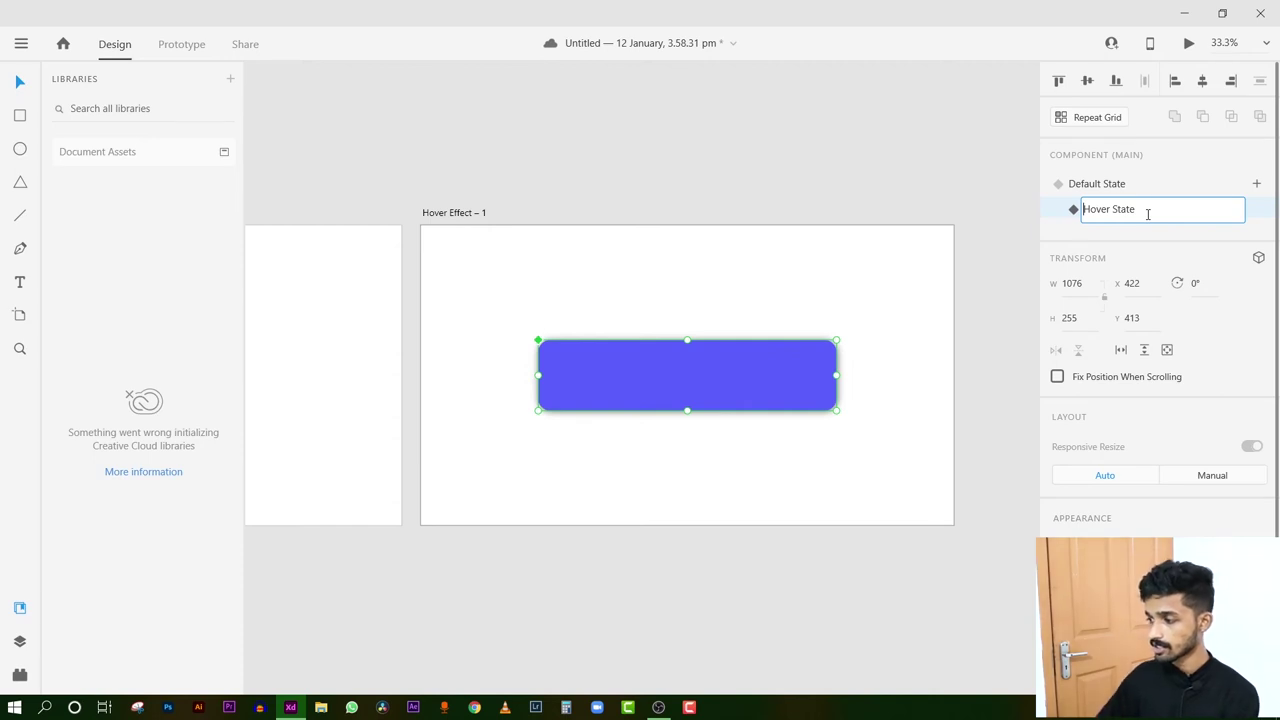
key(Return)
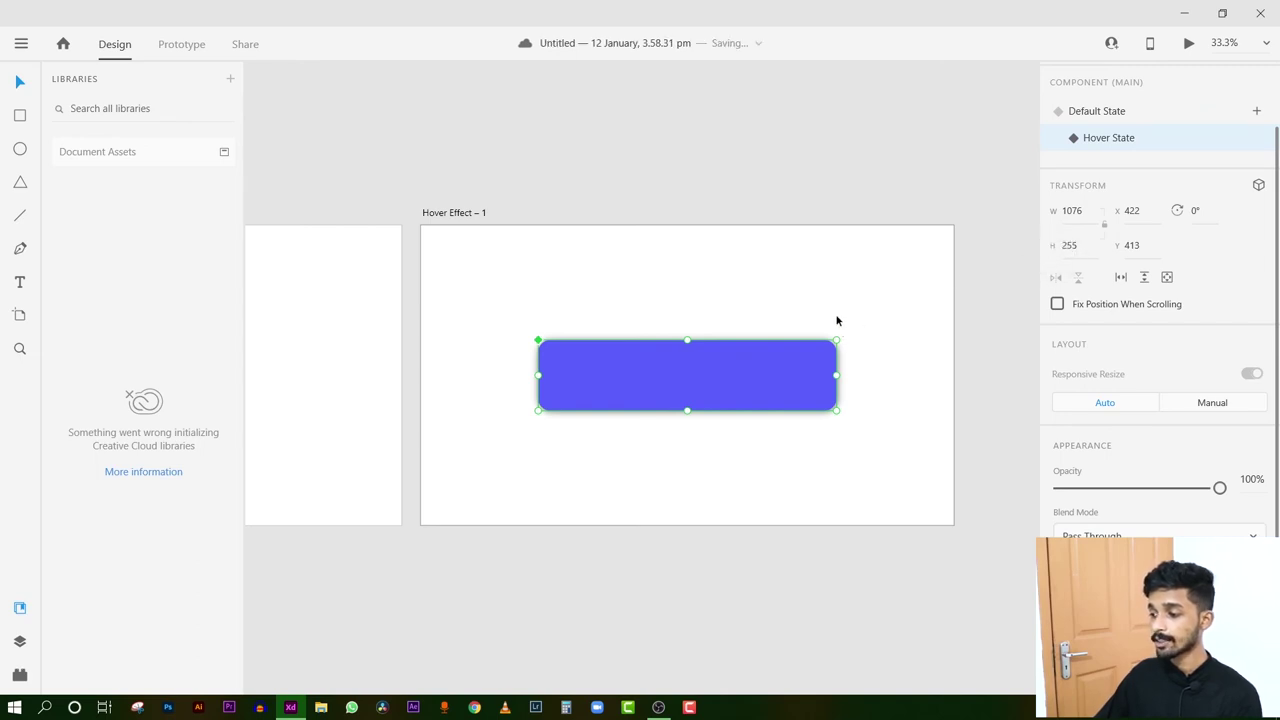
In the Hover State, set the corner radius to 128 for a pill and fill it red.
double_click(739, 382)
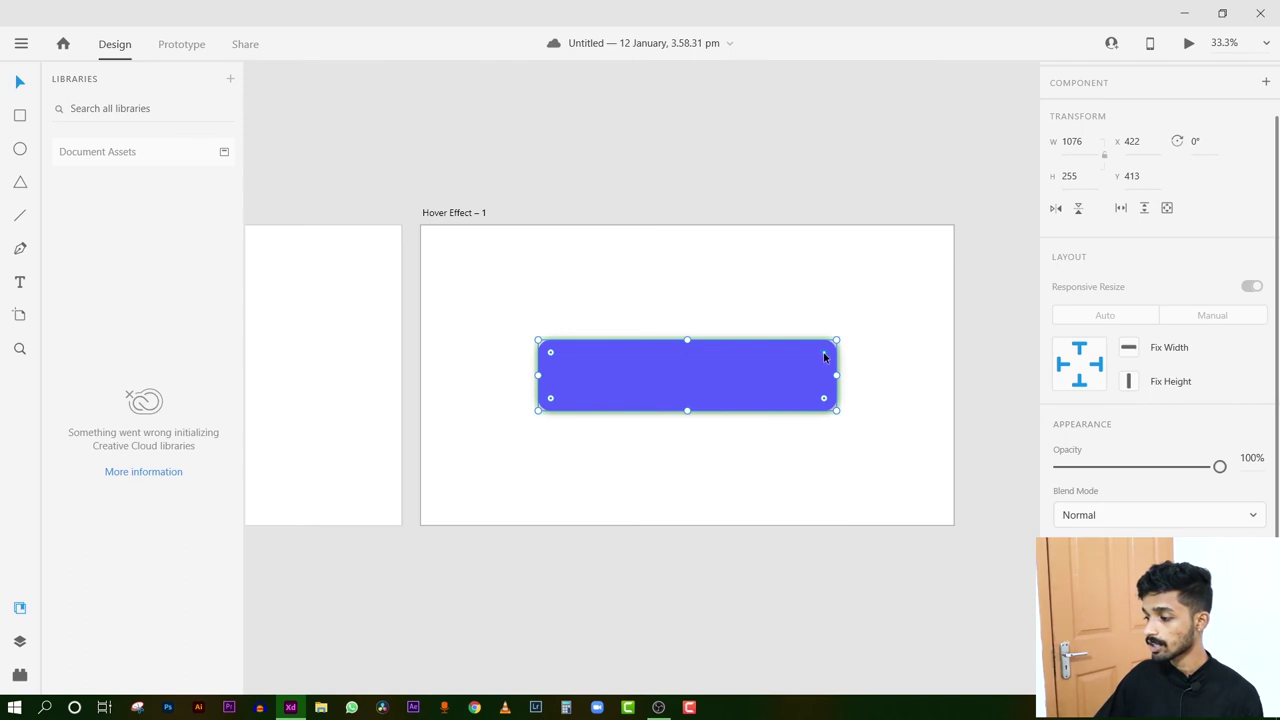
drag(825, 357, 746, 397)
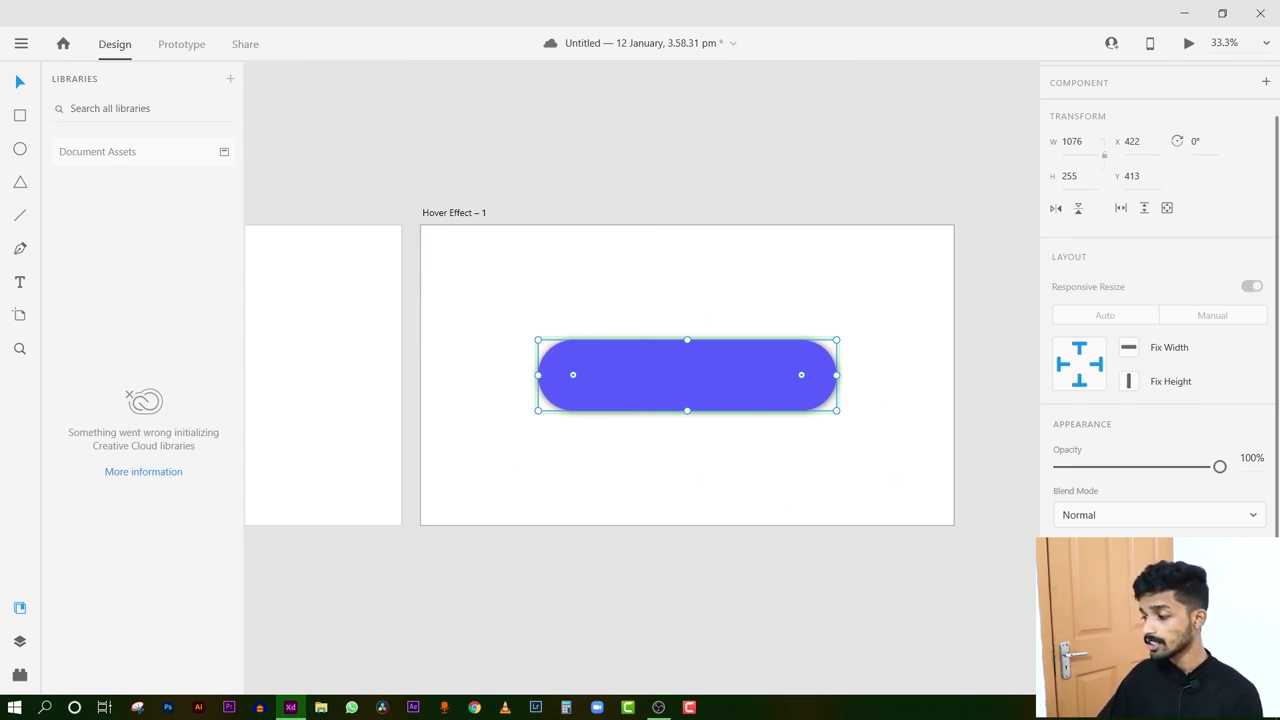
scroll(1158, 350, down, 2)
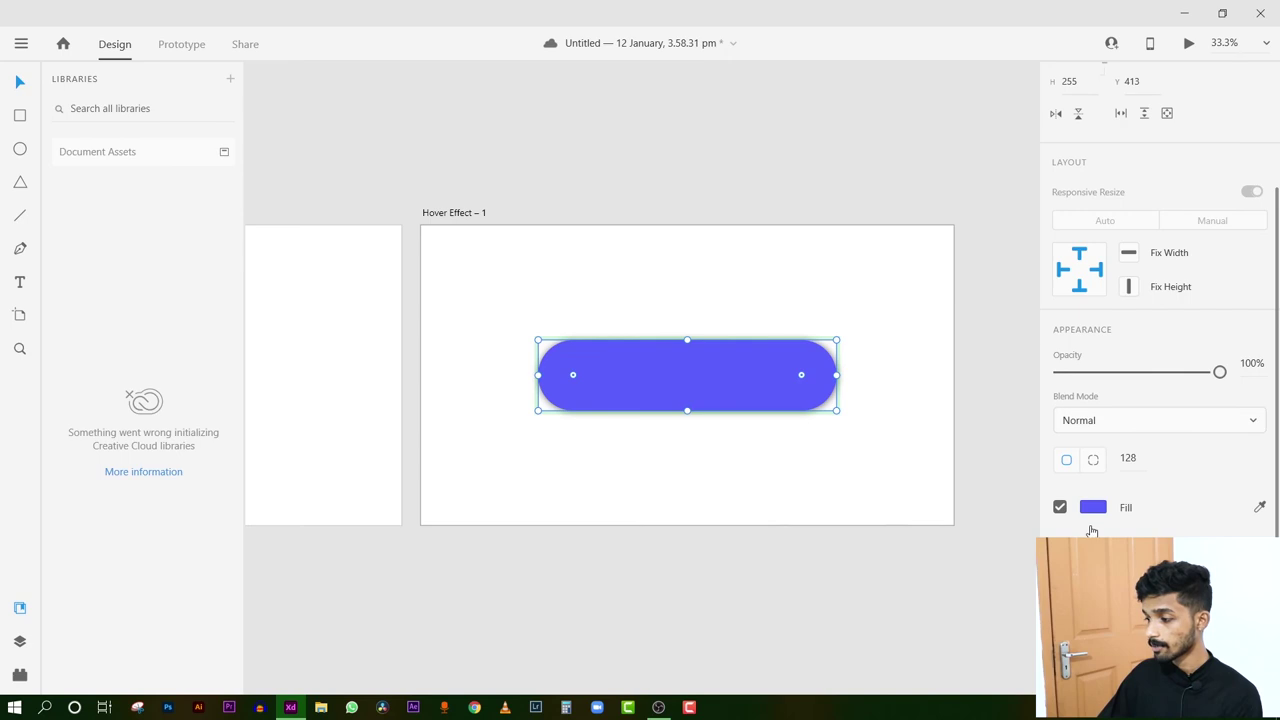
click(1092, 508)
drag(1008, 517, 1011, 560)
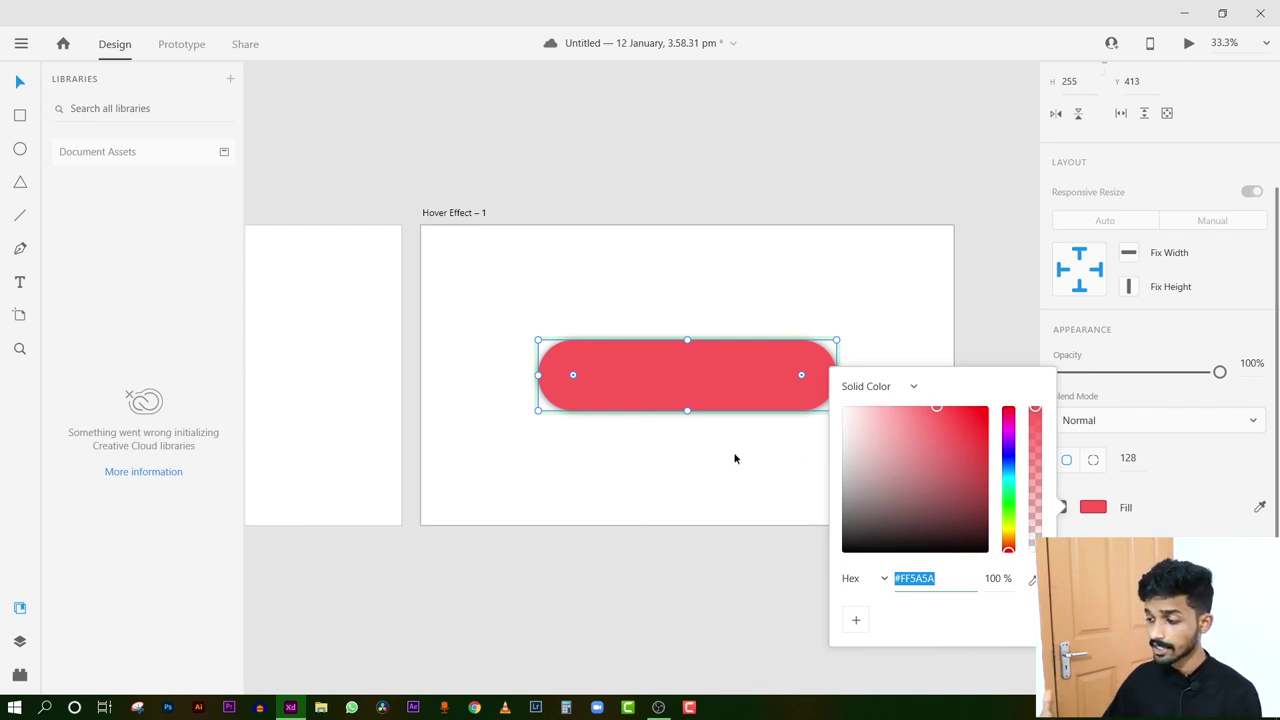
click(655, 455)
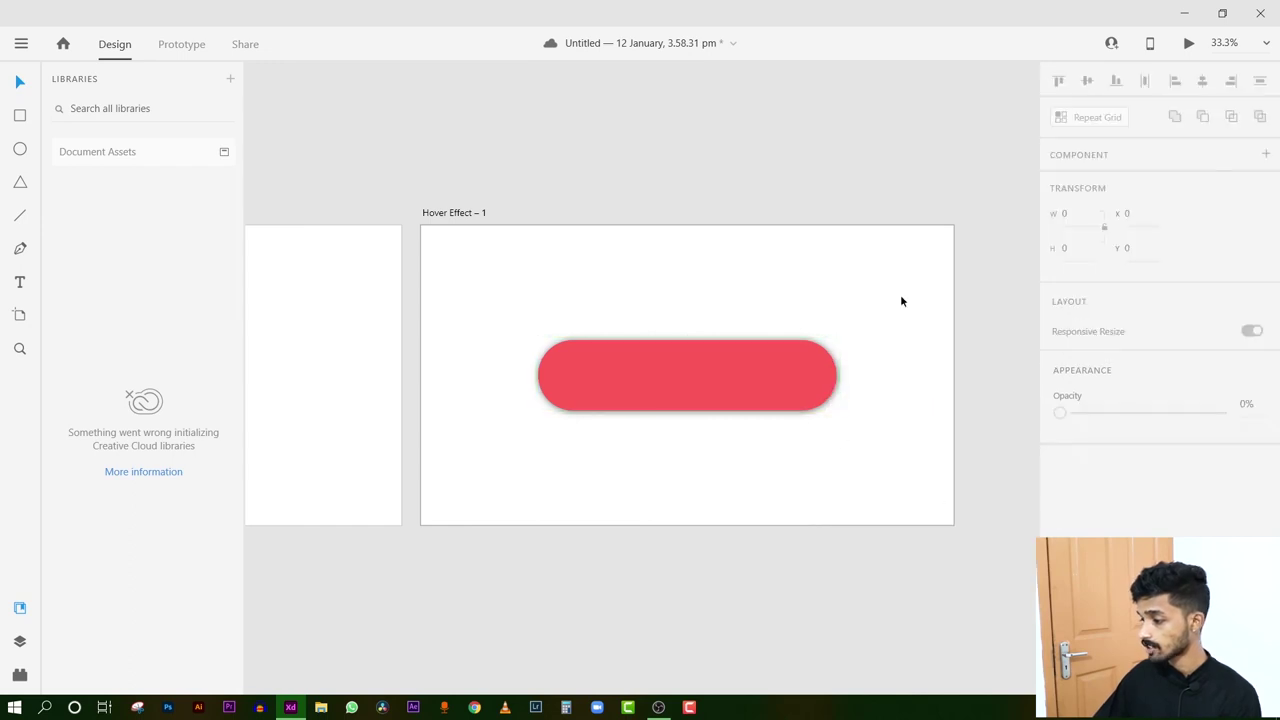
Switch the component back to Default State and preview Hover Effect – 1 on desktop.
click(760, 372)
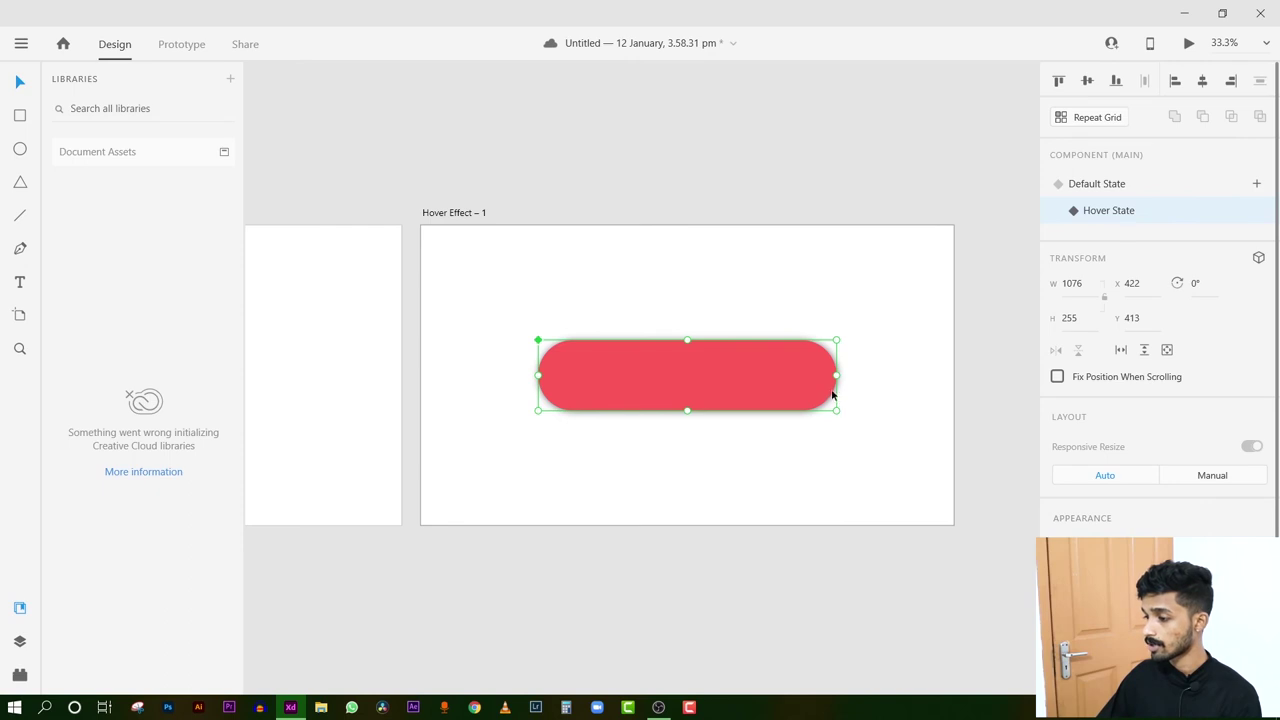
click(1106, 189)
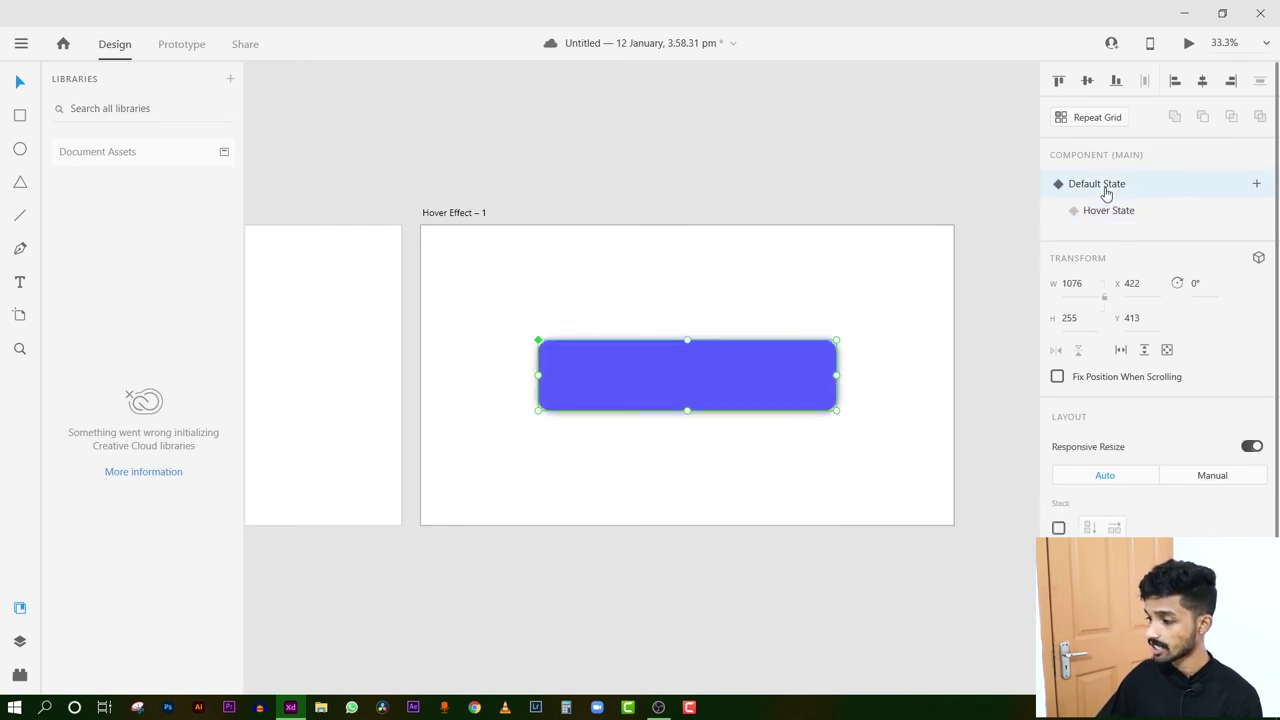
click(443, 212)
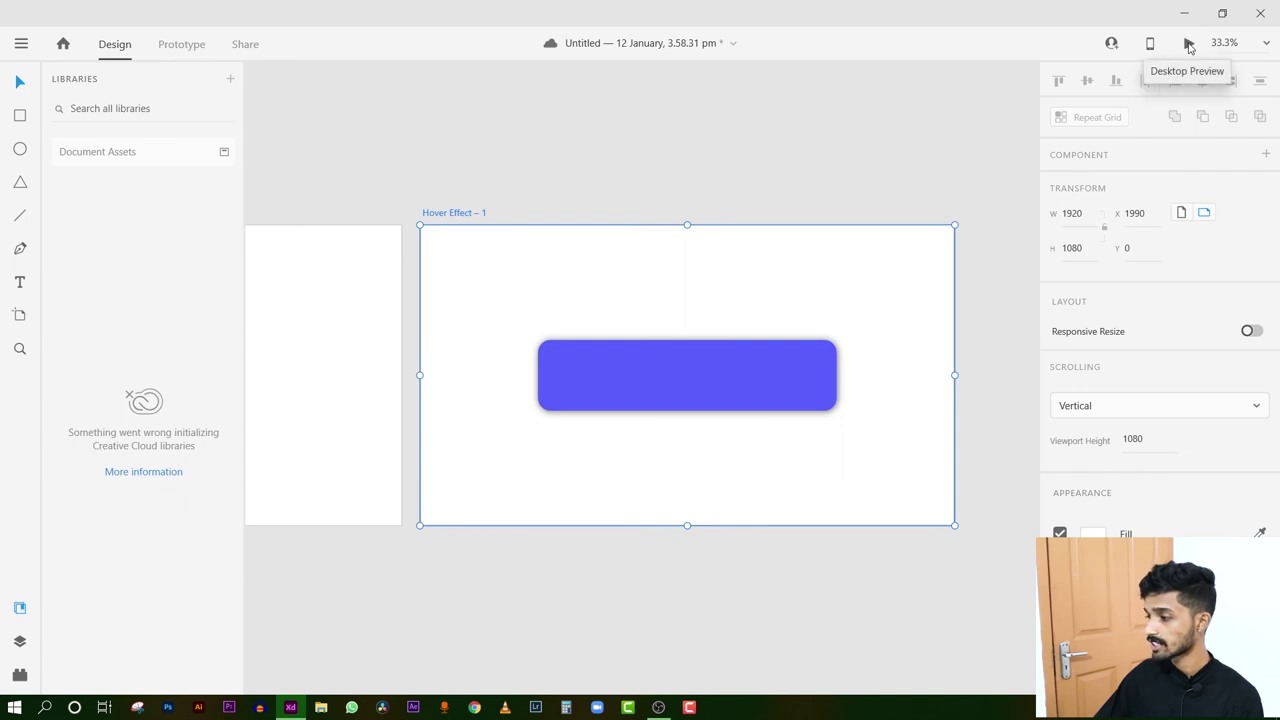
click(1189, 47)
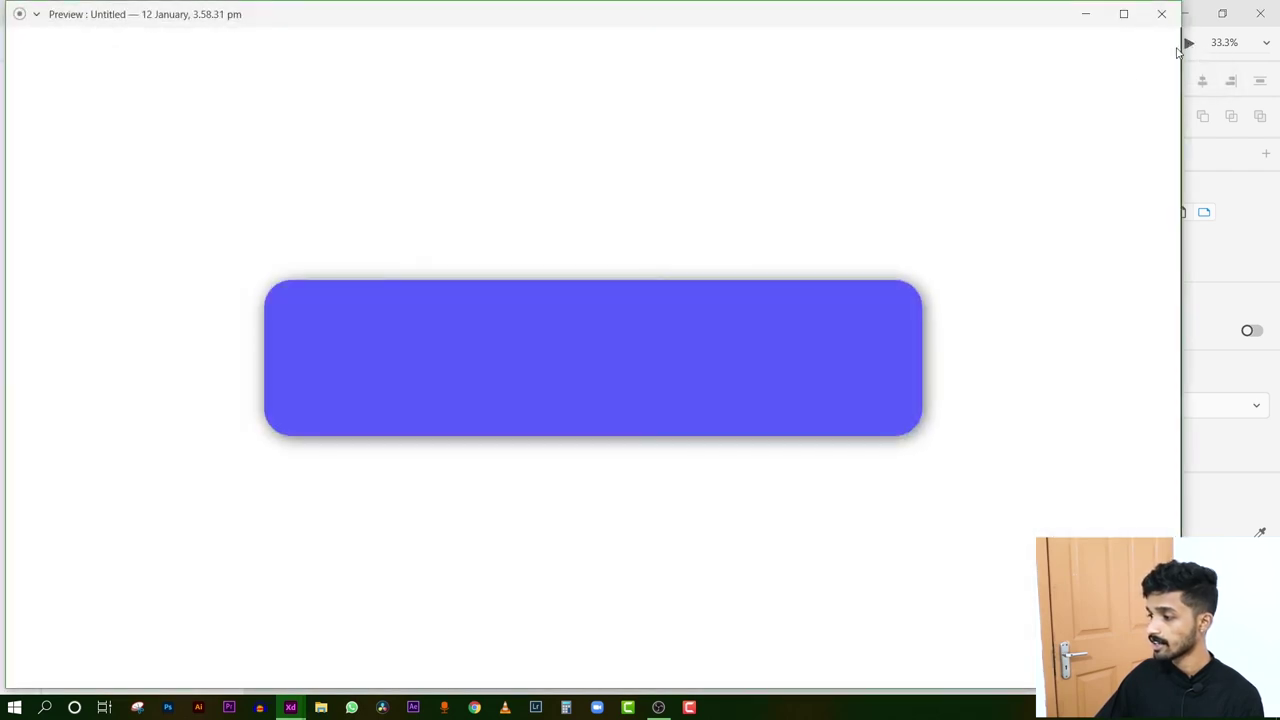